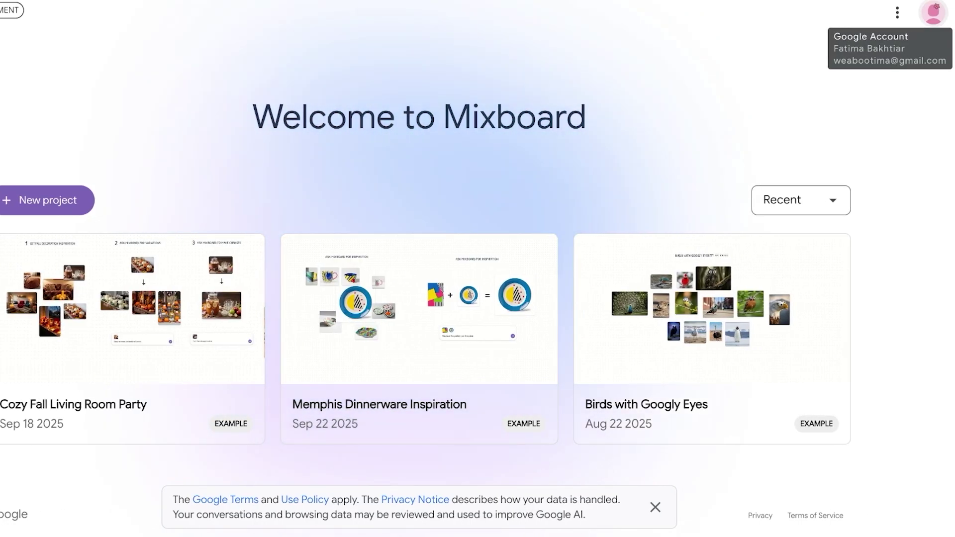
{"action": "left_click", "coordinate": [933, 12]}
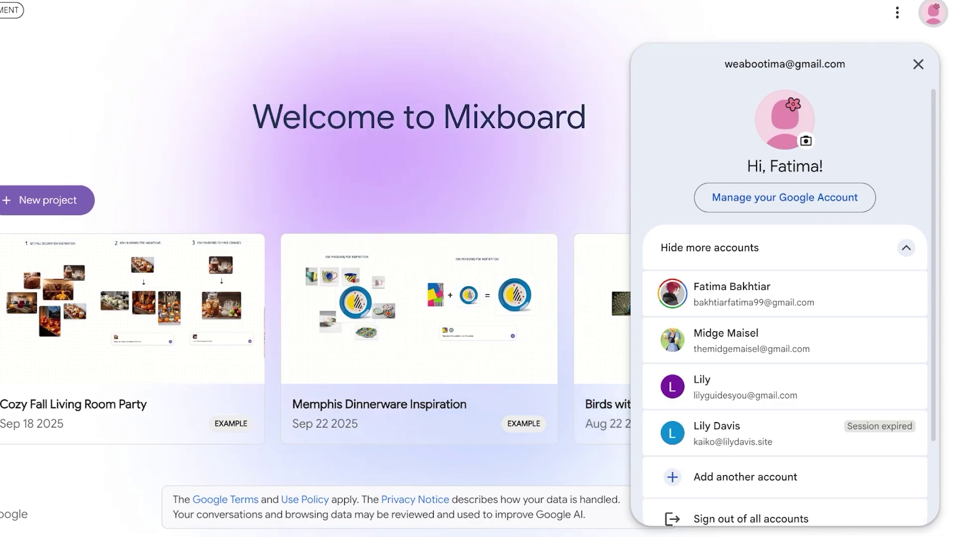
{"action": "left_click", "coordinate": [933, 13]}
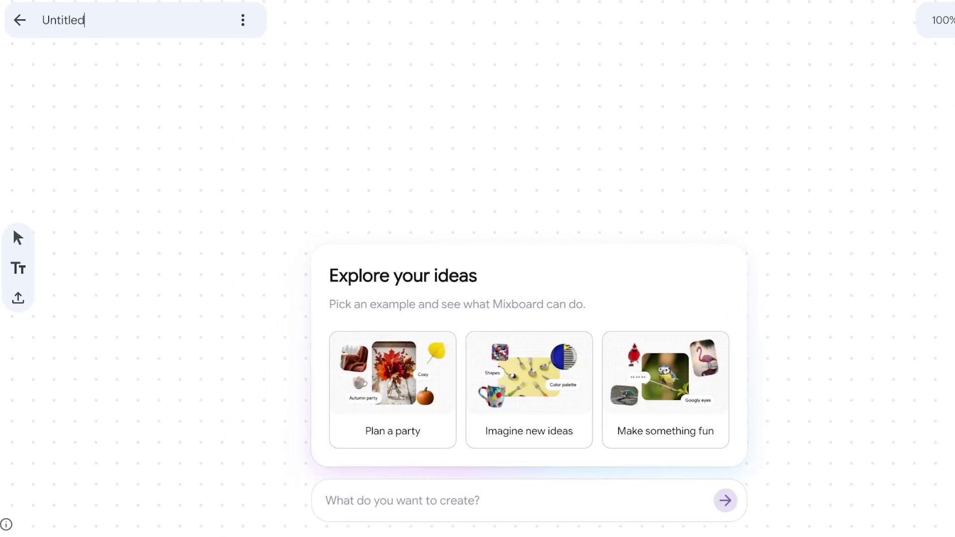
Rename the untitled project as Sample
{"action": "key", "text": "BackSpace"}
{"action": "key", "text": "BackSpace"}
{"action": "key", "text": "BackSpace"}
{"action": "key", "text": "BackSpace"}
{"action": "key", "text": "BackSpace"}
{"action": "key", "text": "BackSpace"}
{"action": "key", "text": "BackSpace"}
{"action": "key", "text": "BackSpace"}
{"action": "type", "text": "Sample"}
Generate a board from the "Plan a party" example with the prompt "Help me plan a cozy autumn themed party in my living room"
{"action": "left_click", "coordinate": [326, 501]}
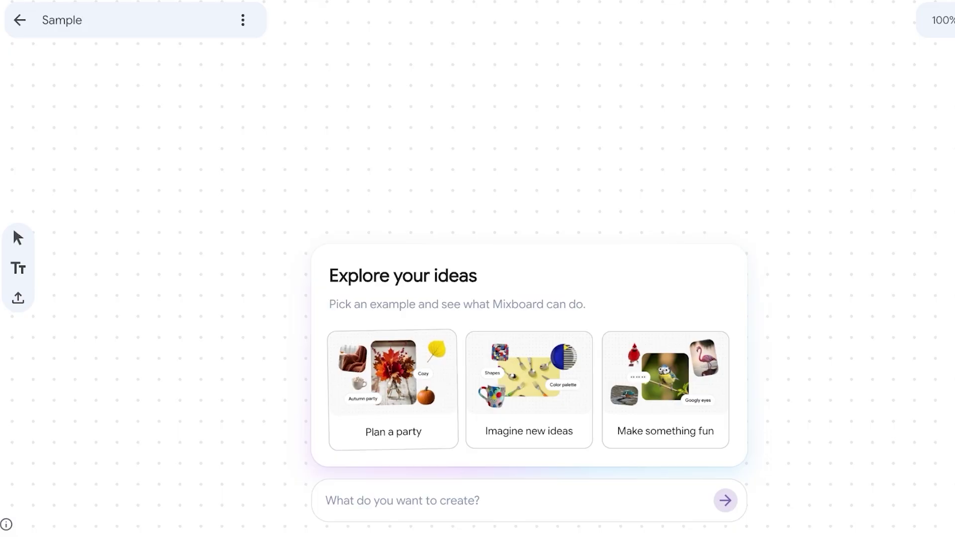
{"action": "left_click", "coordinate": [393, 390]}
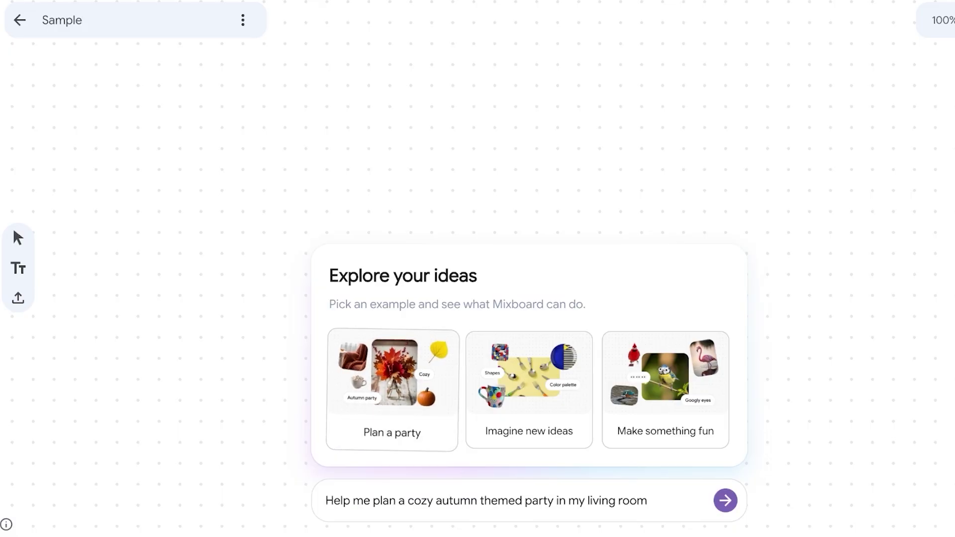
{"action": "key", "text": "Return"}
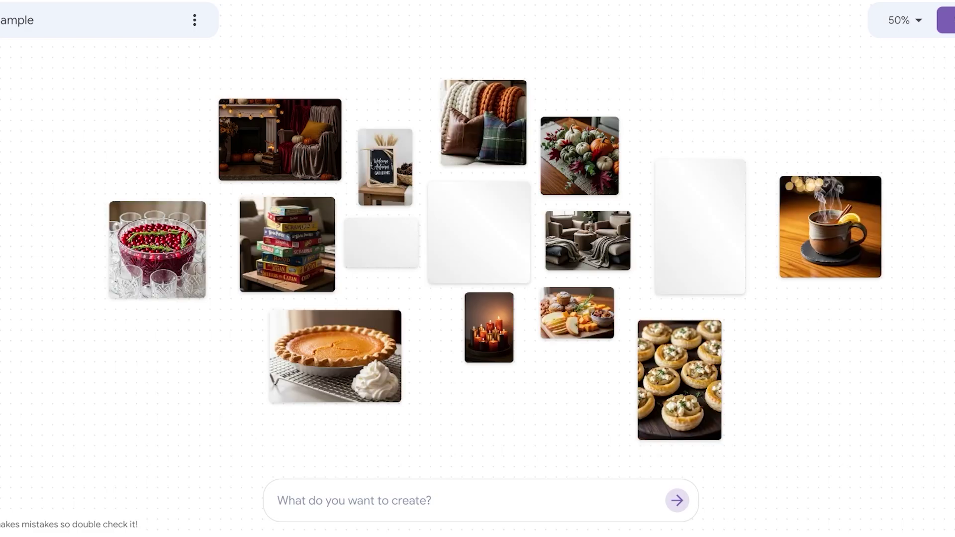
{"action": "scroll", "coordinate": [482, 362], "scroll_direction": "up", "scroll_amount": 3}
{"action": "scroll", "coordinate": [821, 181], "scroll_direction": "down", "scroll_amount": 3}
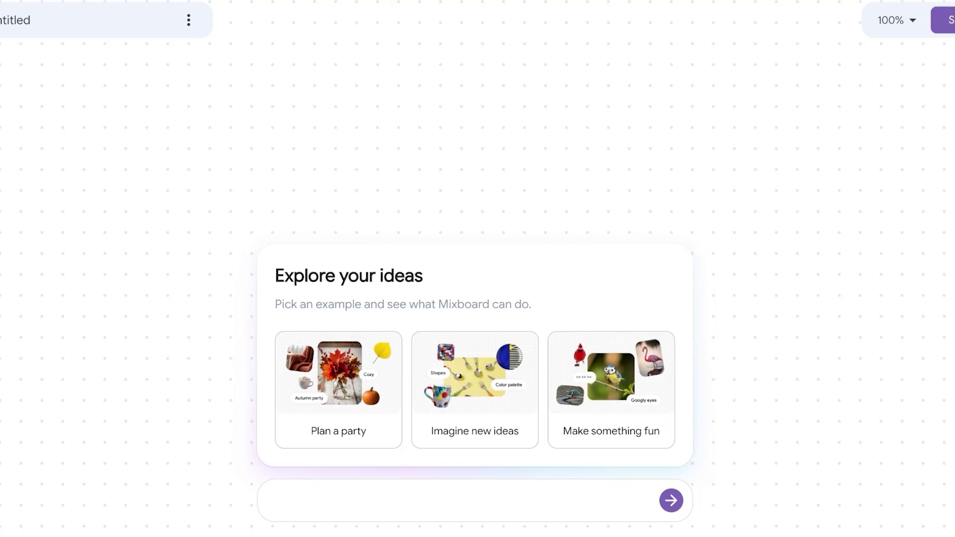
Generate a board with "I want to create a scrapbook about flowers. show me different types of flowers with their names. inspo for animals that interact with those"
{"action": "type", "text": "I want to create a scrapbook"}
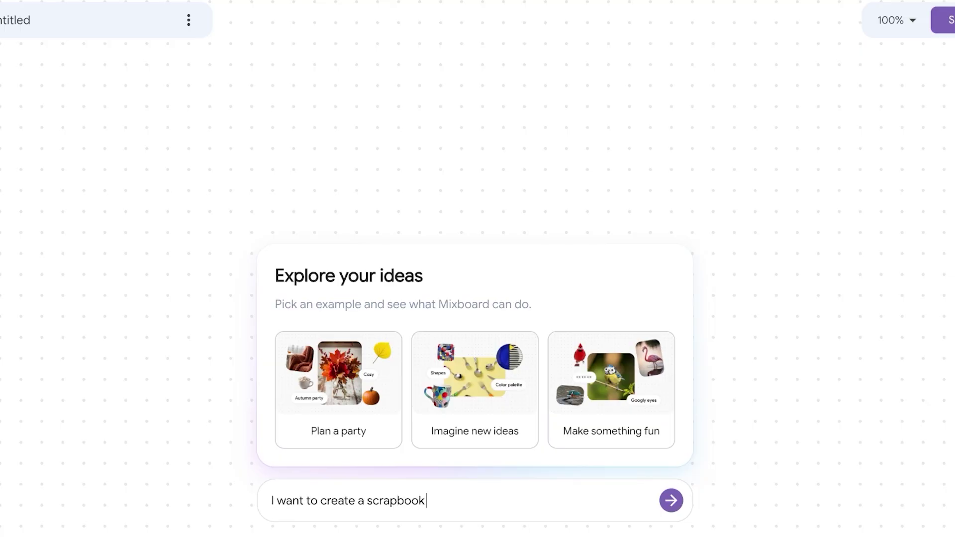
{"action": "type", "text": " about flowers. sho"}
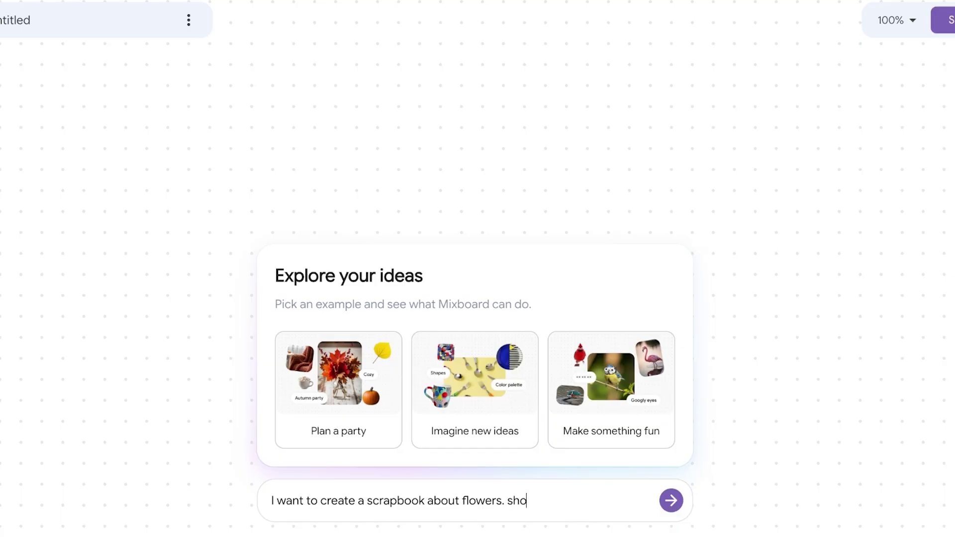
{"action": "type", "text": "w me different typs"}
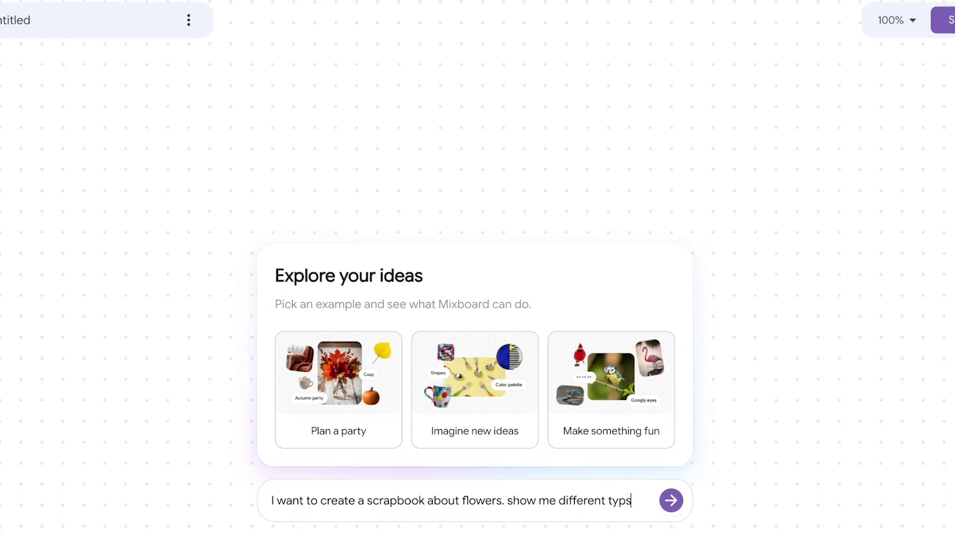
{"action": "key", "text": "BackSpace"}
{"action": "type", "text": "es of flowers"}
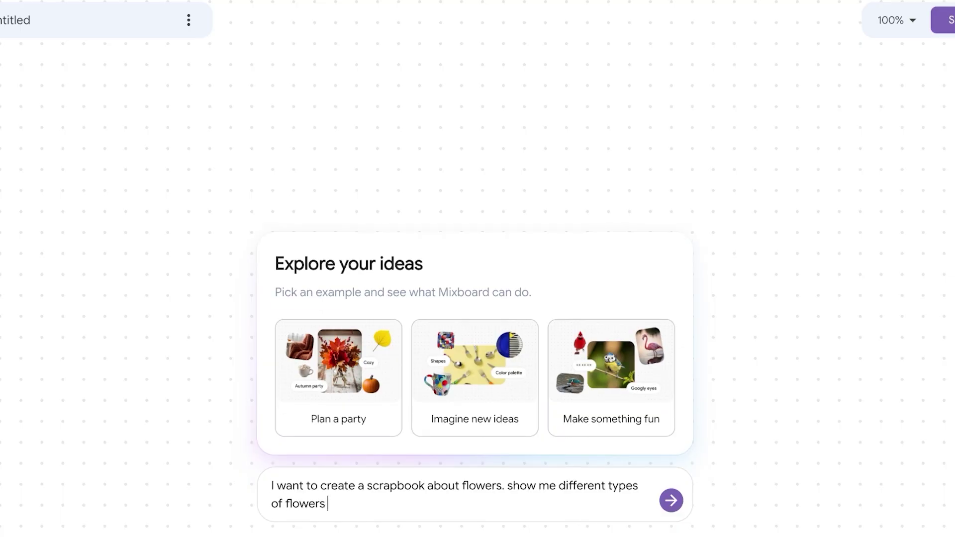
{"action": "type", "text": " with their names. "}
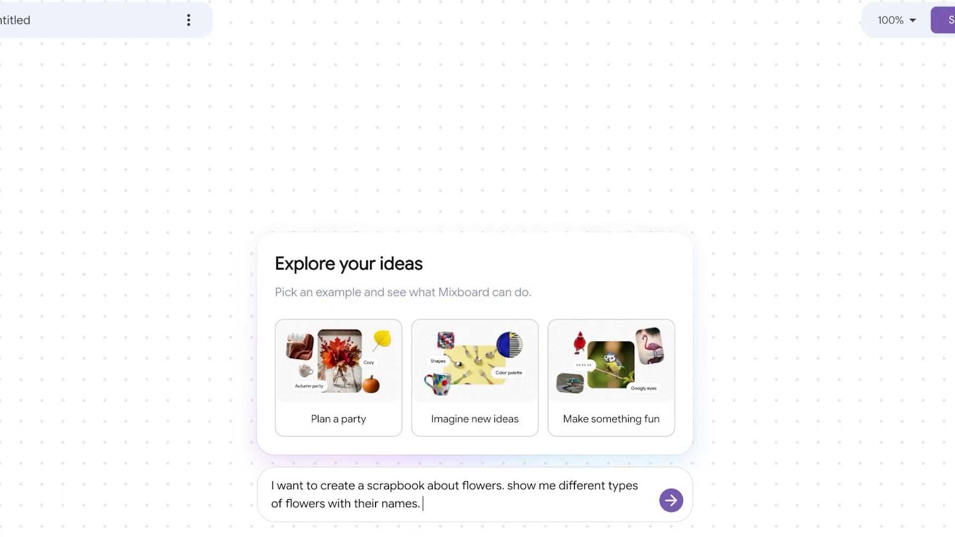
{"action": "type", "text": "inspo for animals that i"}
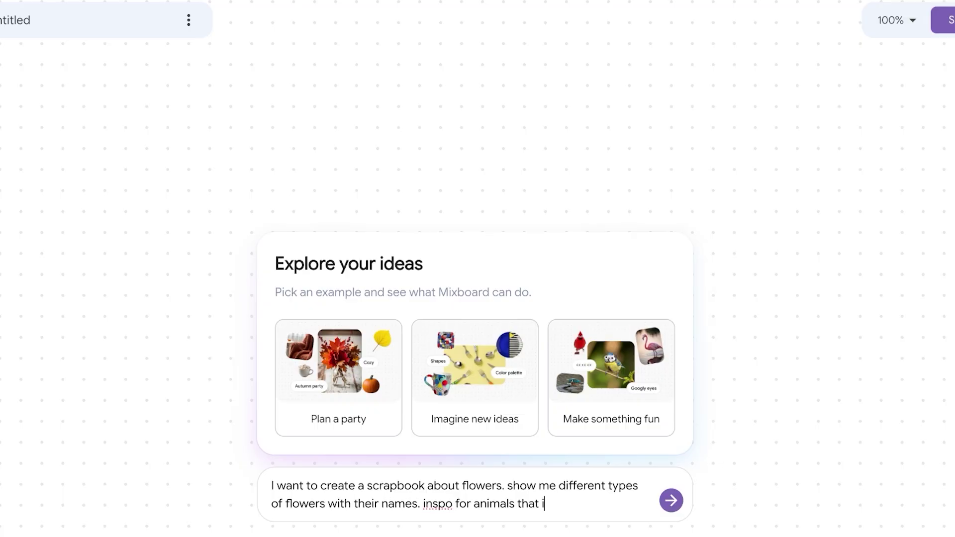
{"action": "type", "text": "nteract with tho"}
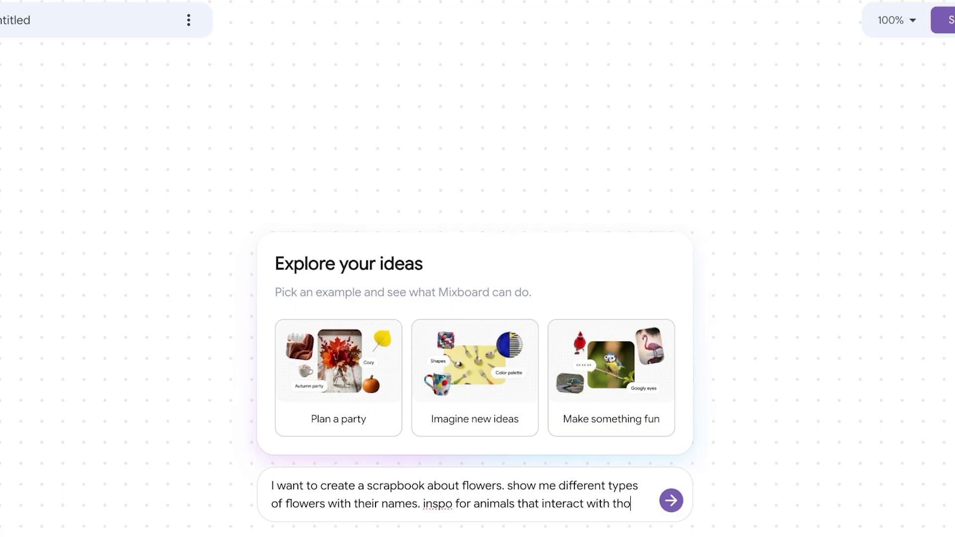
{"action": "type", "text": "se"}
{"action": "key", "text": "Return"}
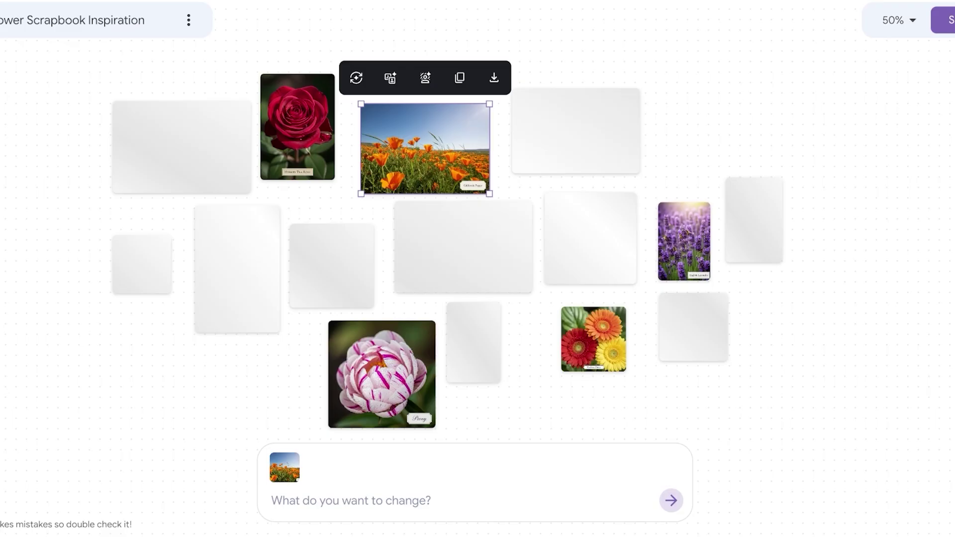
Examine the red rose, poppy field and hummingbird images and their name labels up close
{"action": "scroll", "coordinate": [207, 241], "scroll_direction": "up", "scroll_amount": 3}
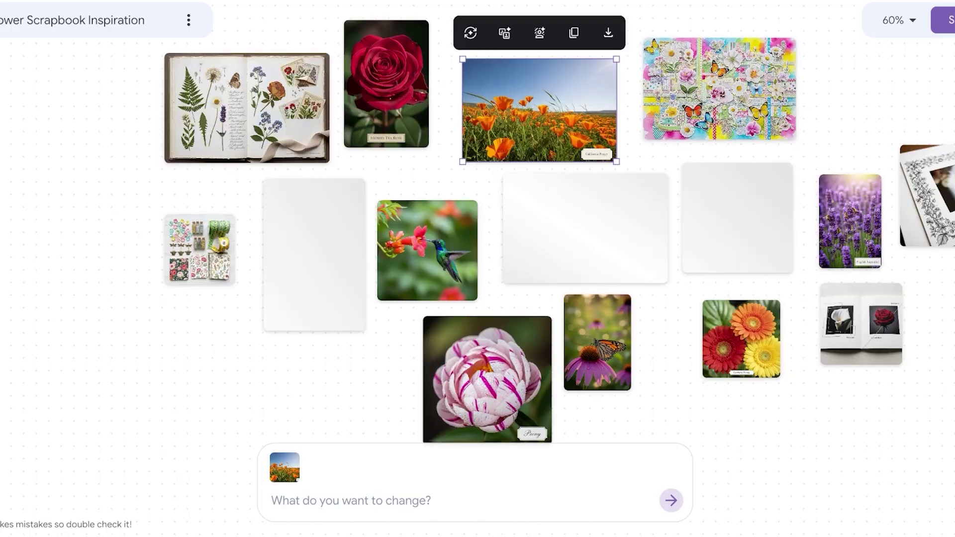
{"action": "left_click", "coordinate": [386, 84]}
{"action": "scroll", "coordinate": [357, 149], "scroll_direction": "up", "scroll_amount": 1}
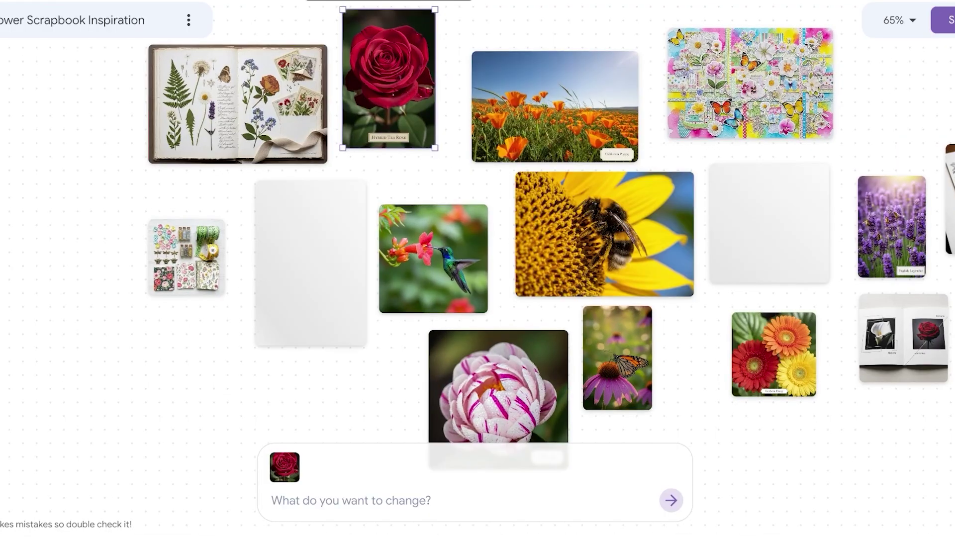
{"action": "scroll", "coordinate": [361, 135], "scroll_direction": "up", "scroll_amount": 6}
{"action": "left_click_drag", "start_coordinate": [432, 206], "coordinate": [434, 215]}
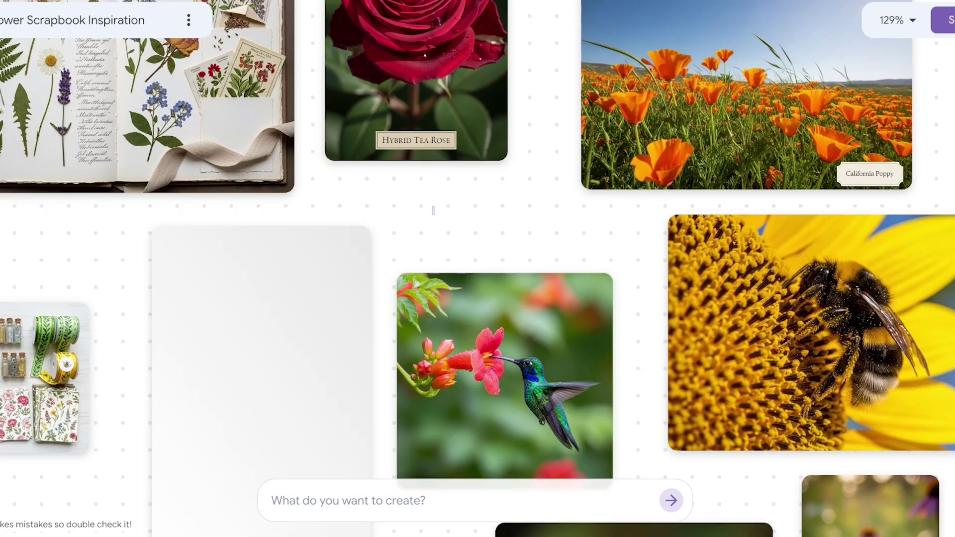
{"action": "left_click", "coordinate": [504, 377]}
{"action": "scroll", "coordinate": [106, 280], "scroll_direction": "down", "scroll_amount": 4}
{"action": "scroll", "coordinate": [467, 319], "scroll_direction": "down", "scroll_amount": 4}
Examine the lavender, water lily frog and sunflower bee images and the editing options for the selected lavender image
{"action": "left_click", "coordinate": [789, 308]}
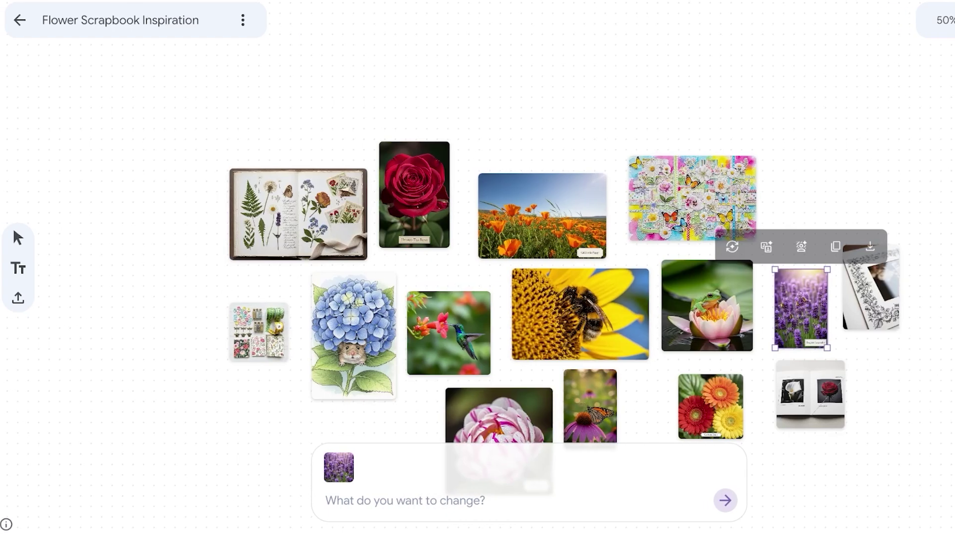
{"action": "scroll", "coordinate": [849, 363], "scroll_direction": "up", "scroll_amount": 5}
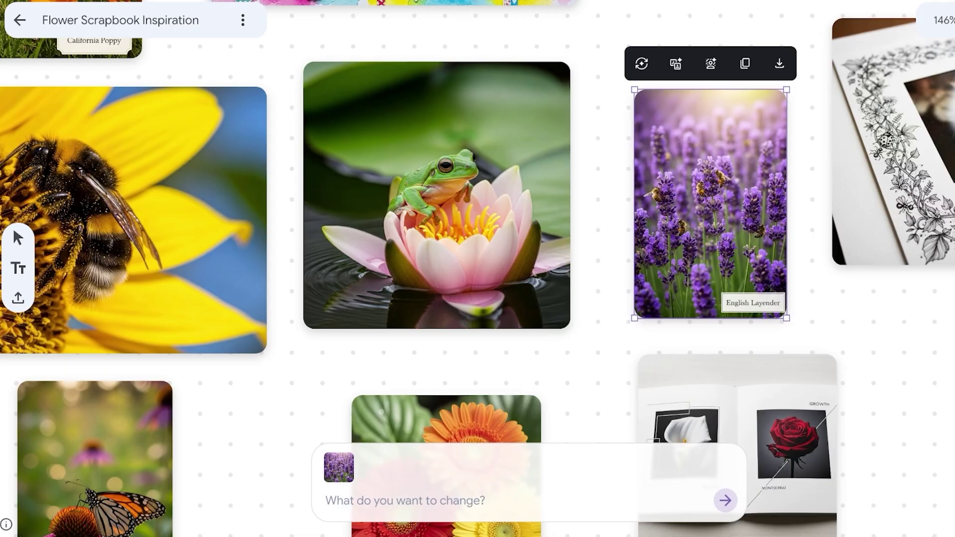
{"action": "scroll", "coordinate": [692, 315], "scroll_direction": "down", "scroll_amount": 4}
{"action": "left_click", "coordinate": [324, 125]}
{"action": "left_click", "coordinate": [361, 301]}
{"action": "scroll", "coordinate": [362, 301], "scroll_direction": "down", "scroll_amount": 2}
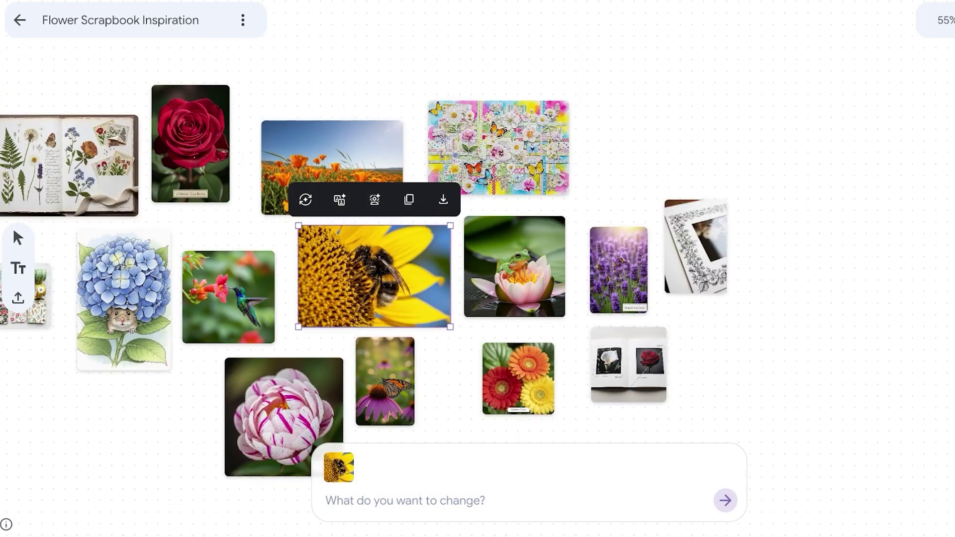
{"action": "left_click", "coordinate": [613, 267]}
{"action": "scroll", "coordinate": [613, 267], "scroll_direction": "up", "scroll_amount": 3}
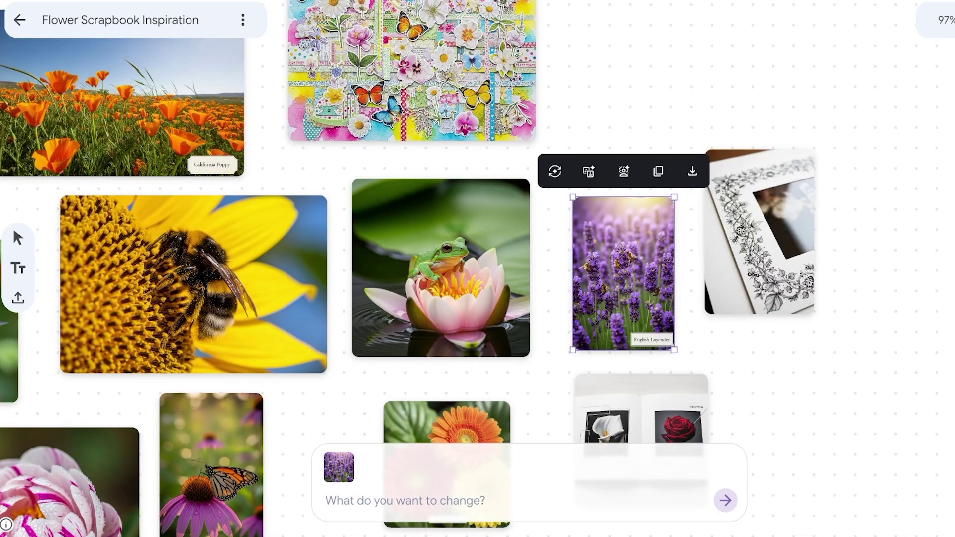
{"action": "scroll", "coordinate": [676, 233], "scroll_direction": "up", "scroll_amount": 3}
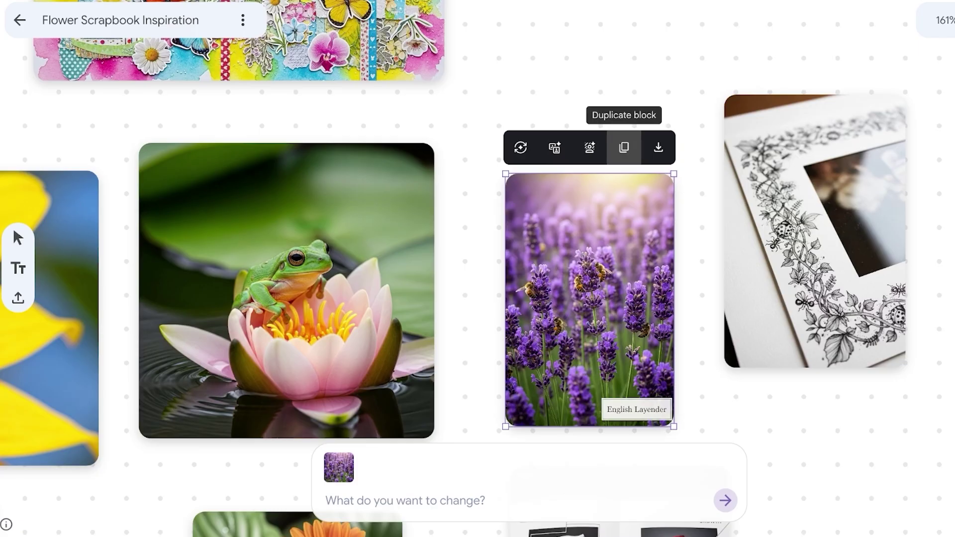
Regenerate the red rose image on the flower scrapbook board
{"action": "scroll", "coordinate": [478, 268], "scroll_direction": "down", "scroll_amount": 5}
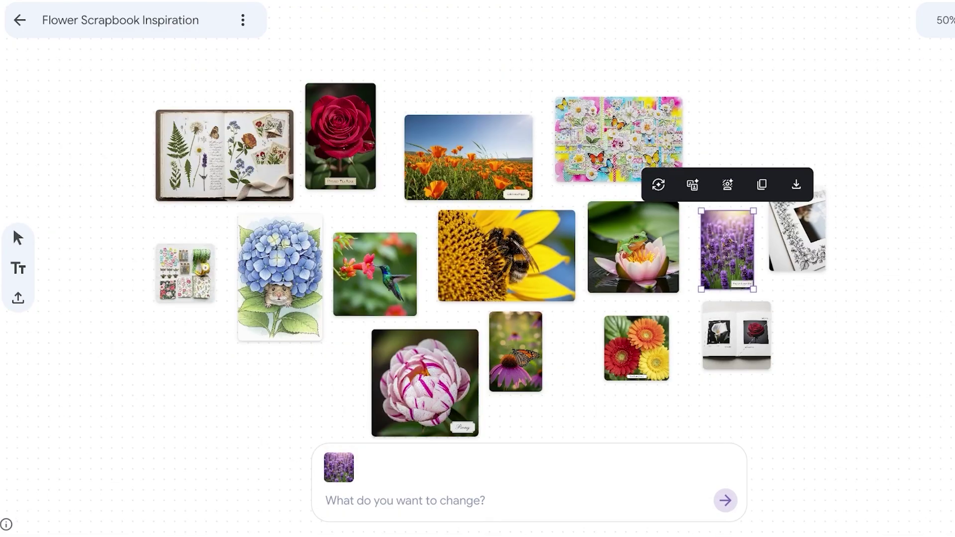
{"action": "scroll", "coordinate": [480, 166], "scroll_direction": "up", "scroll_amount": 1}
{"action": "left_click", "coordinate": [327, 134]}
{"action": "left_click", "coordinate": [259, 51]}
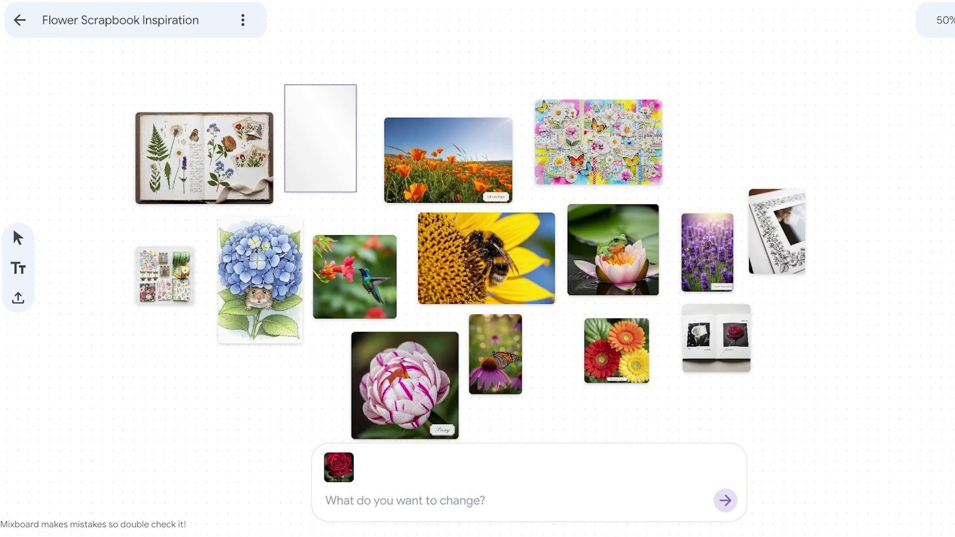
{"action": "scroll", "coordinate": [339, 128], "scroll_direction": "up", "scroll_amount": 3}
{"action": "scroll", "coordinate": [304, 187], "scroll_direction": "up", "scroll_amount": 4}
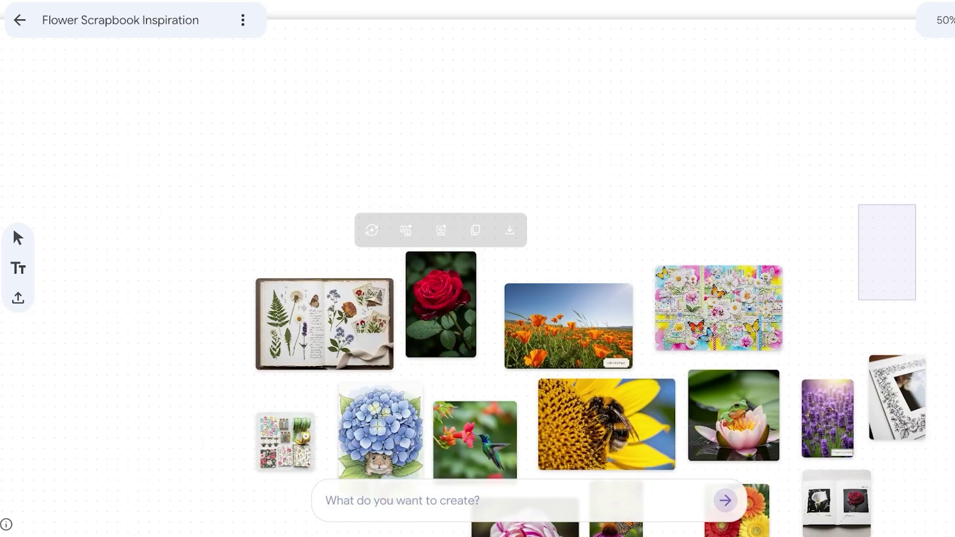
Return to the project overview and open the Memphis Dinnerware Inspiration example
{"action": "left_click", "coordinate": [20, 20]}
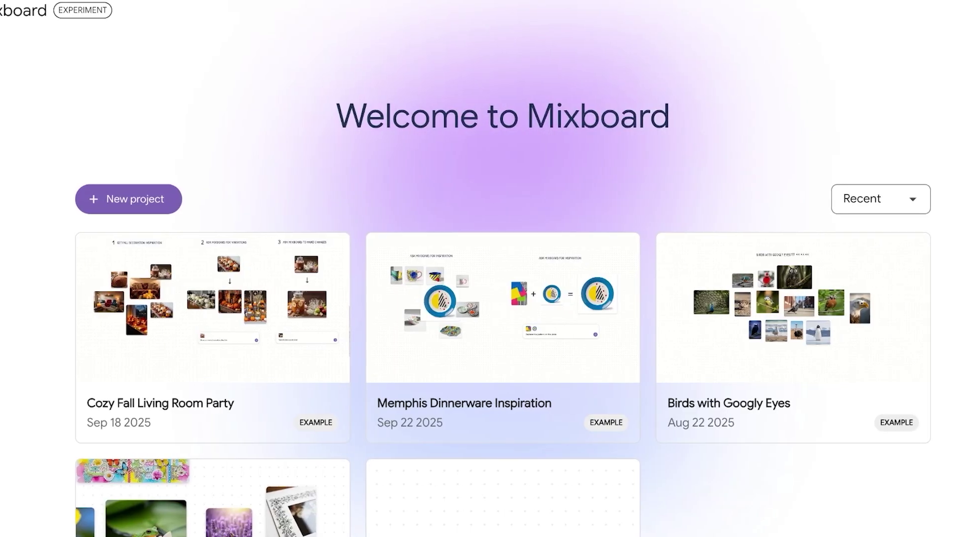
{"action": "scroll", "coordinate": [478, 269], "scroll_direction": "down", "scroll_amount": 3}
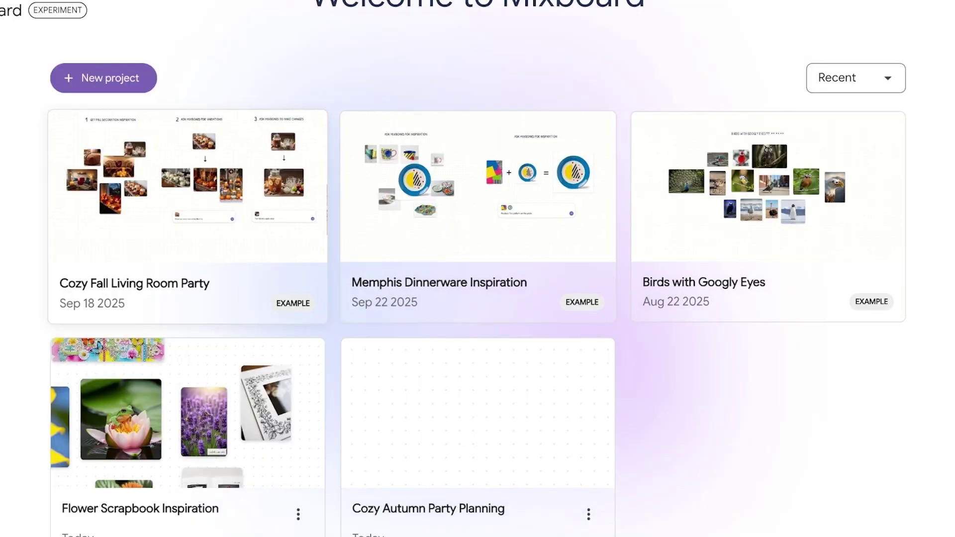
{"action": "left_click", "coordinate": [478, 214]}
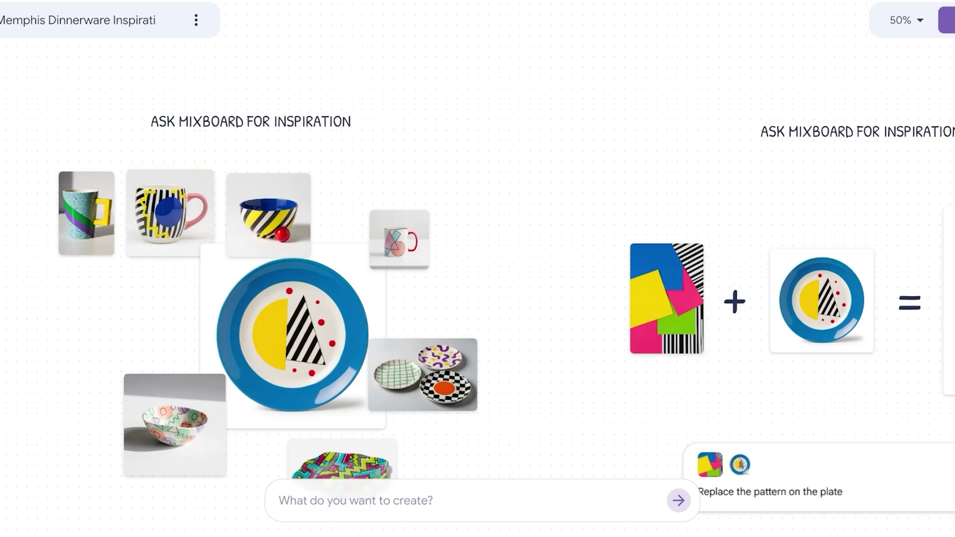
Examine the dinnerware example's pattern-and-plate combination and the available board zoom levels
{"action": "left_click", "coordinate": [822, 301]}
{"action": "key", "text": "Escape"}
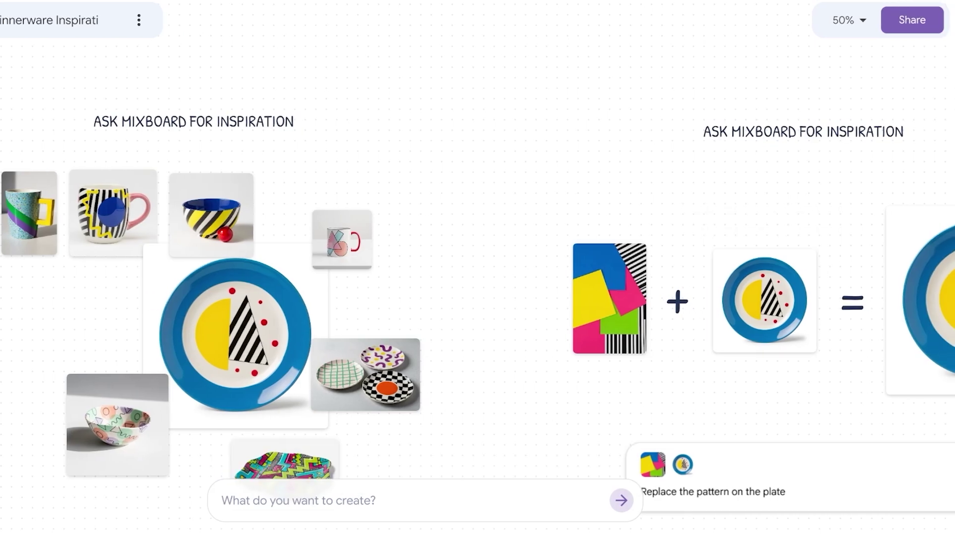
{"action": "left_click", "coordinate": [642, 332]}
{"action": "scroll", "coordinate": [642, 331], "scroll_direction": "up", "scroll_amount": 1}
{"action": "scroll", "coordinate": [417, 188], "scroll_direction": "down", "scroll_amount": 1}
{"action": "left_click", "coordinate": [849, 19]}
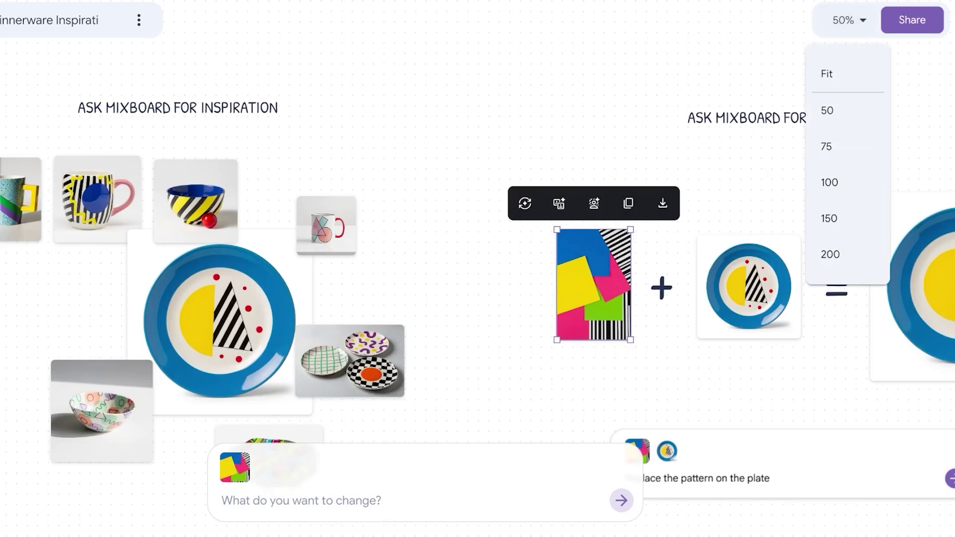
{"action": "key", "text": "Escape"}
{"action": "left_click_drag", "start_coordinate": [572, 121], "coordinate": [497, 109]}
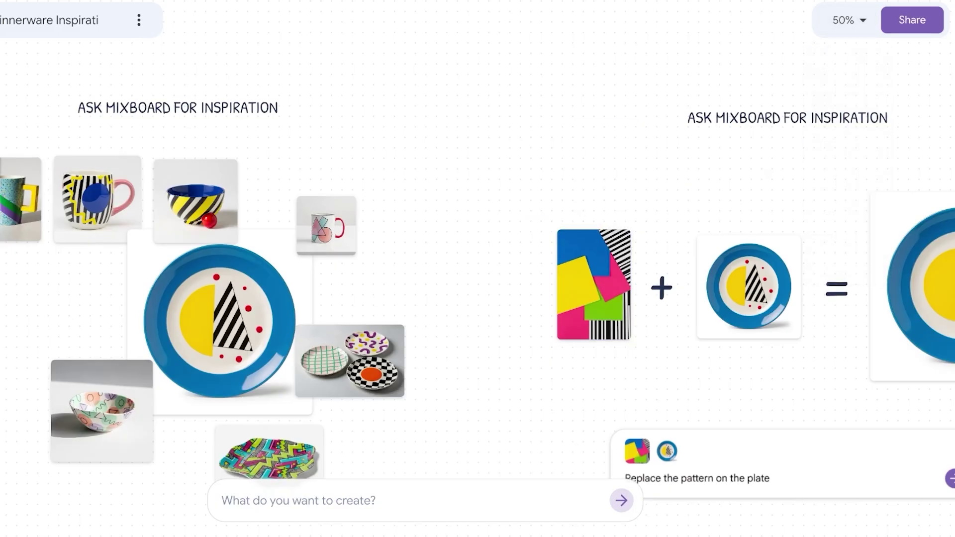
{"action": "left_click_drag", "start_coordinate": [439, 395], "coordinate": [393, 368]}
{"action": "left_click", "coordinate": [503, 384]}
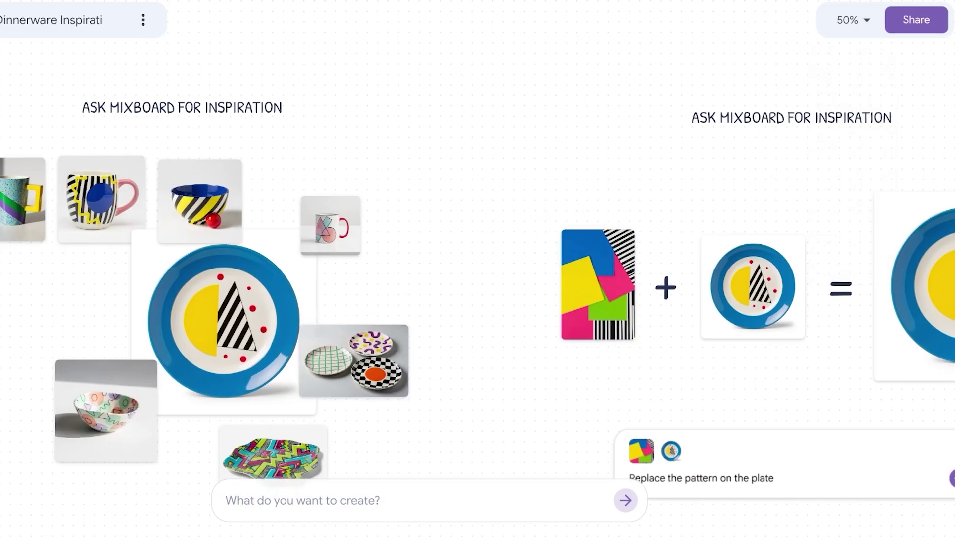
{"action": "left_click", "coordinate": [23, 269]}
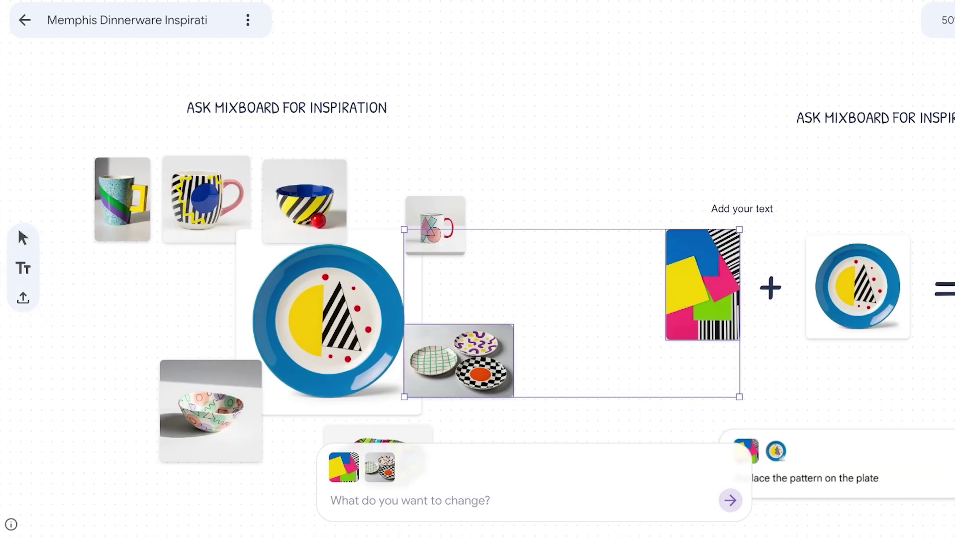
{"action": "left_click", "coordinate": [711, 206]}
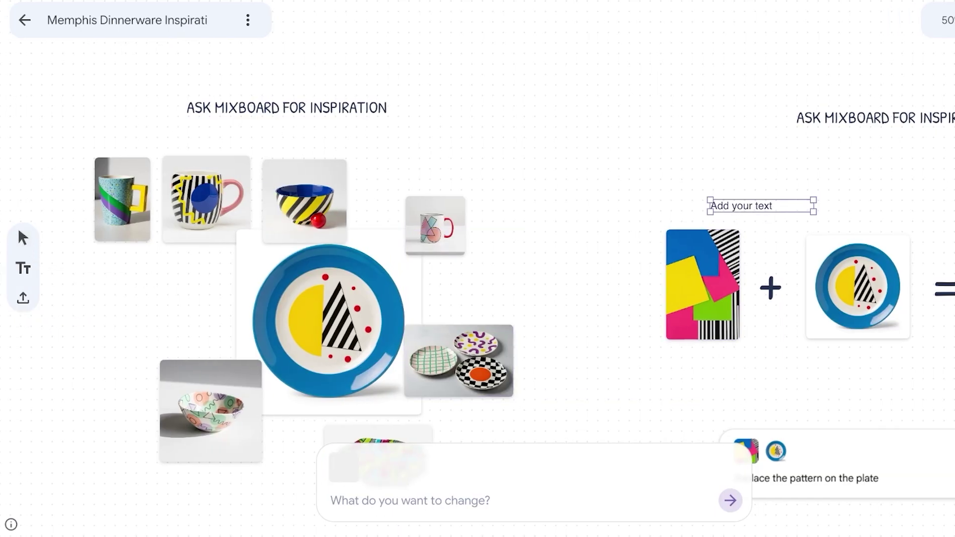
{"action": "key", "text": "Escape"}
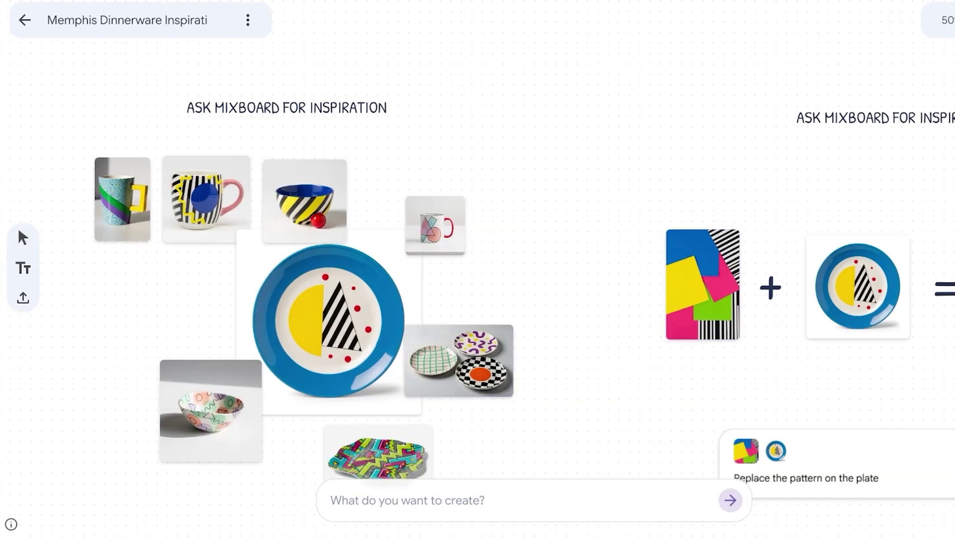
Generate a board in a new project by asking about different embroidery techniques and styles
{"action": "left_click", "coordinate": [900, 465]}
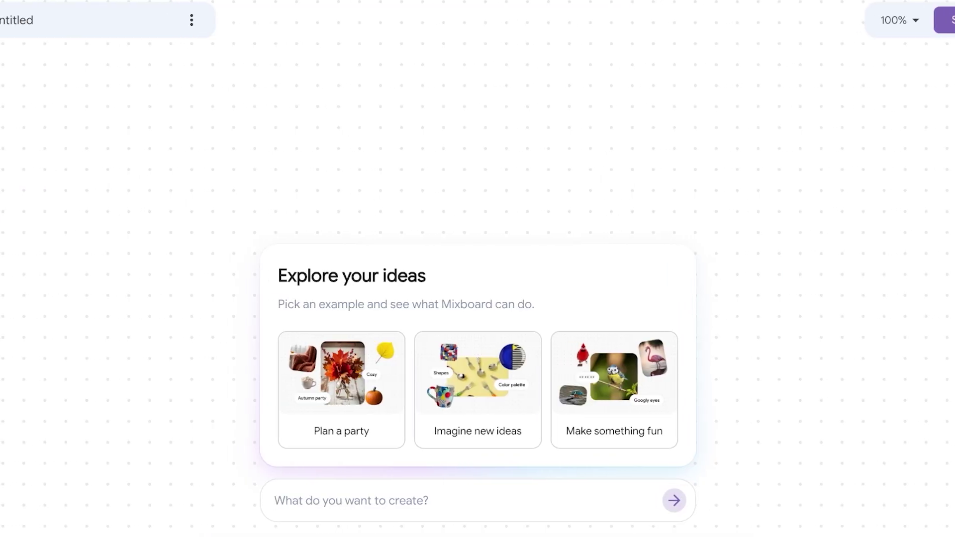
{"action": "type", "text": "tell me abou"}
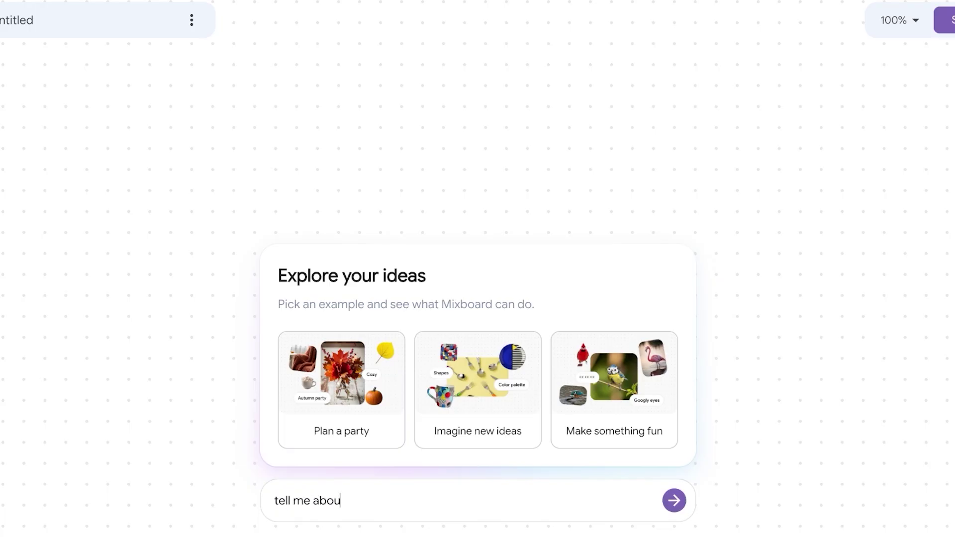
{"action": "type", "text": "t different embro"}
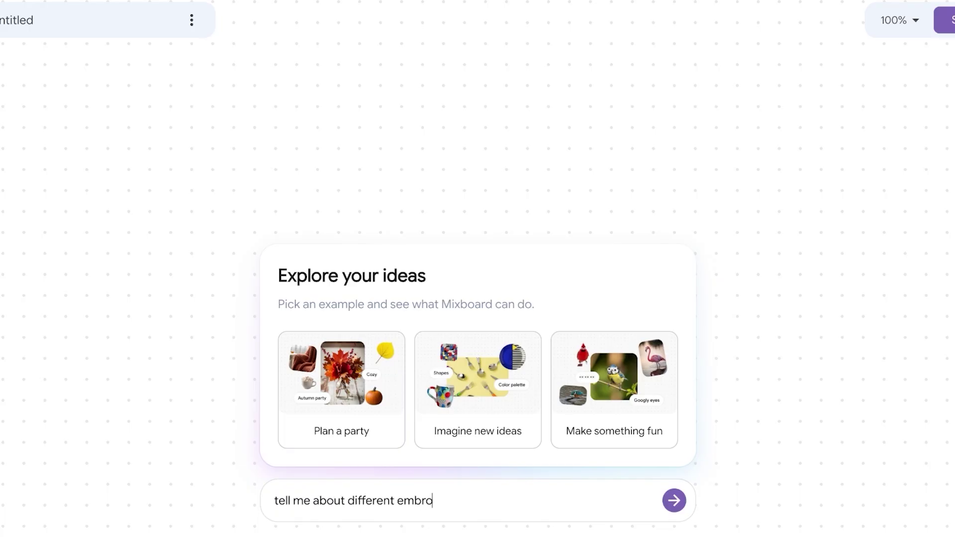
{"action": "type", "text": "idrerey techniques"}
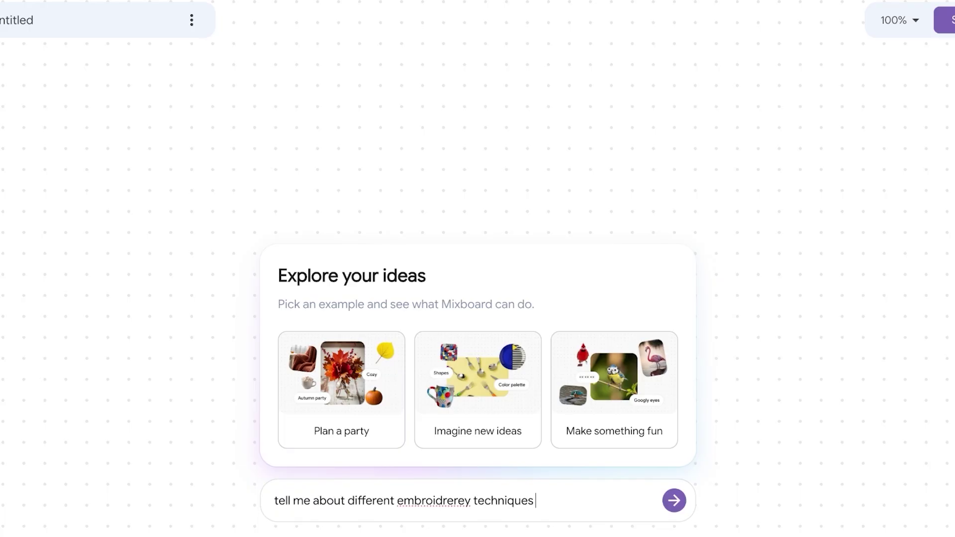
{"action": "double_click", "coordinate": [454, 501]}
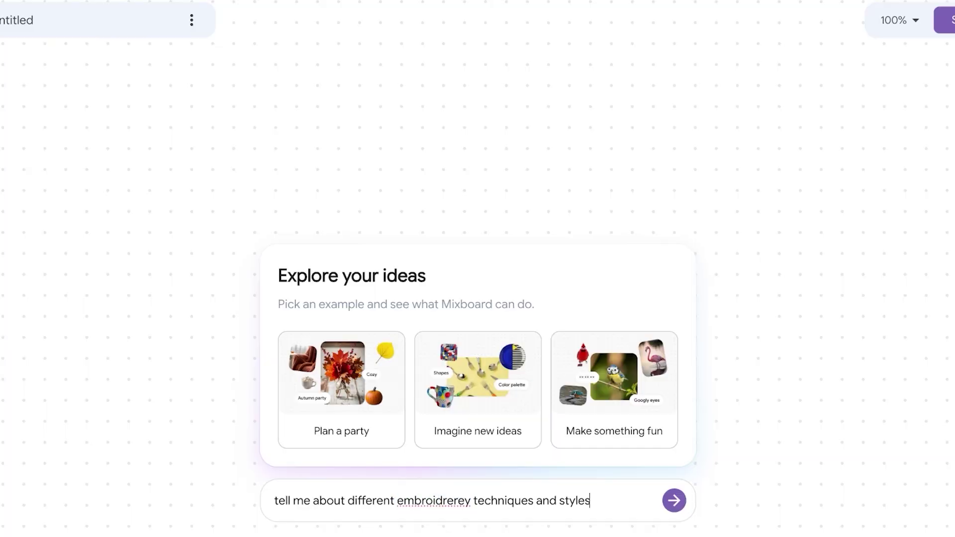
{"action": "key", "text": "Return"}
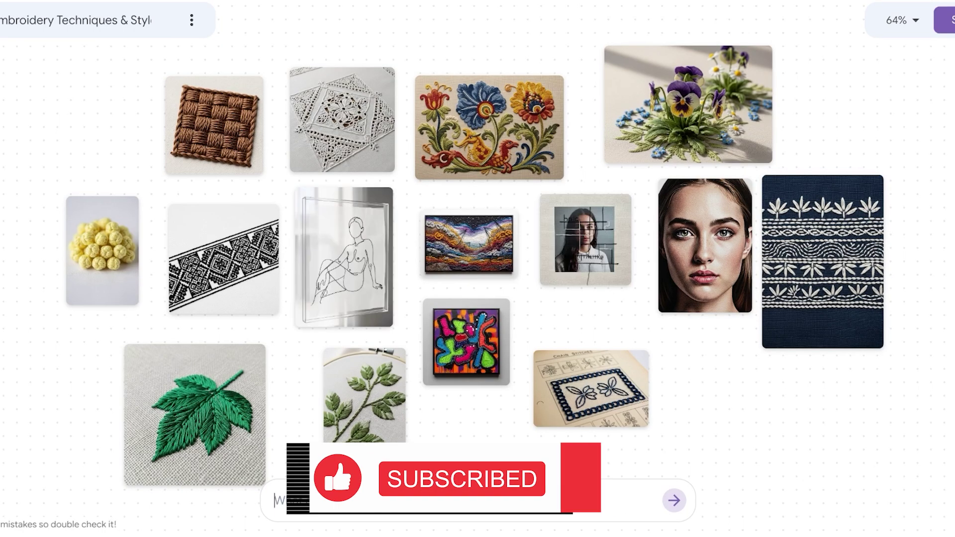
Generate more images like the embroidery with red, blue and yellow flowers
{"action": "left_click", "coordinate": [476, 120]}
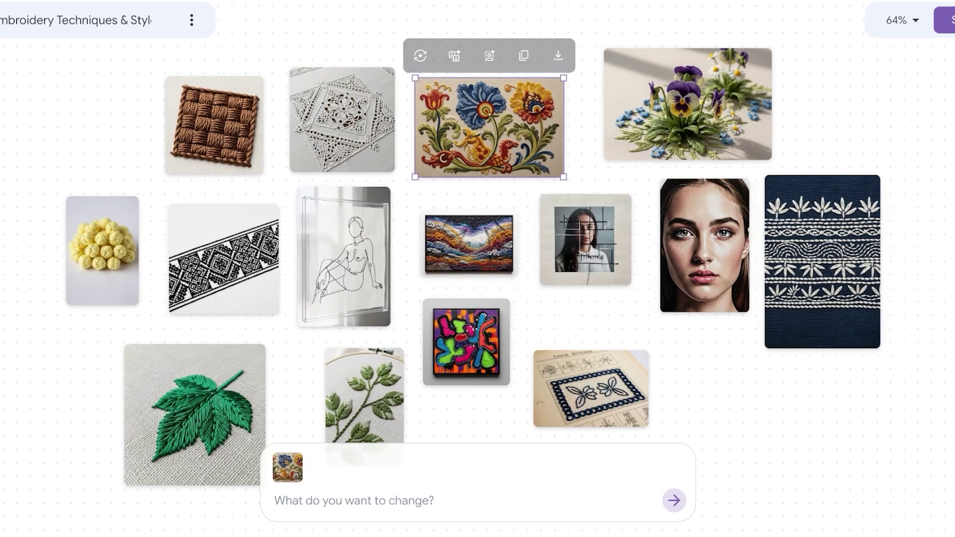
{"action": "scroll", "coordinate": [477, 120], "scroll_direction": "up", "scroll_amount": 4}
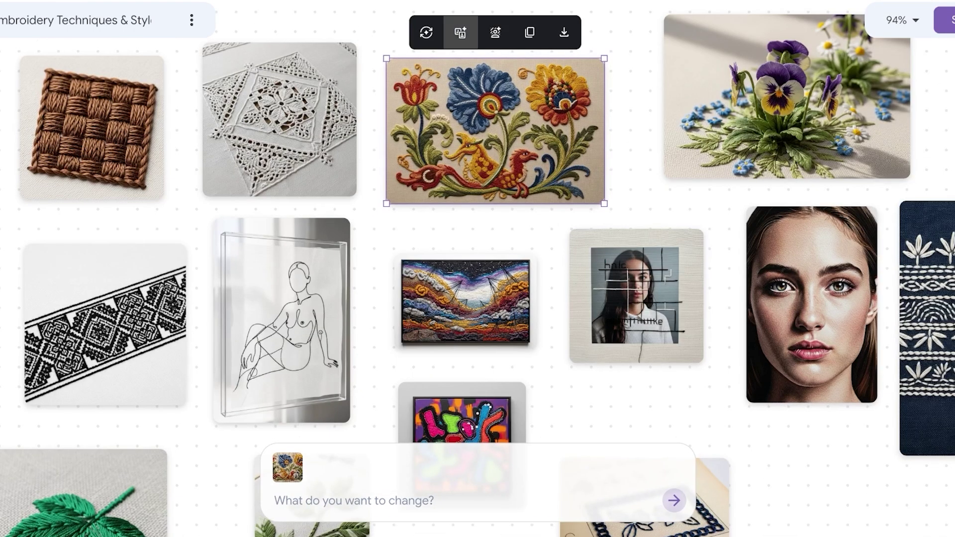
{"action": "left_click", "coordinate": [461, 32]}
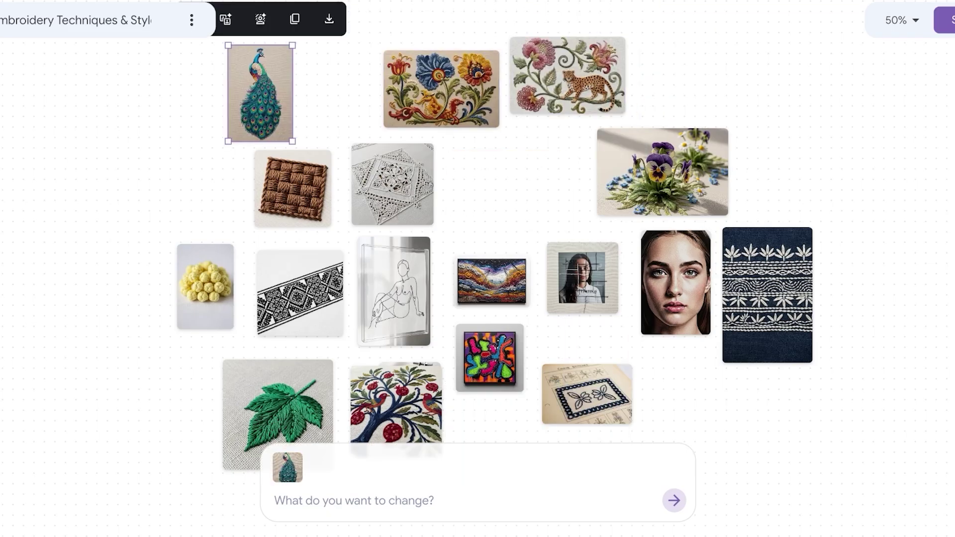
Delete the line-drawn figure and the framed colourful landscape from the embroidery board
{"action": "left_click", "coordinate": [394, 291]}
{"action": "key", "text": "Delete"}
{"action": "left_click", "coordinate": [491, 282]}
{"action": "key", "text": "Delete"}
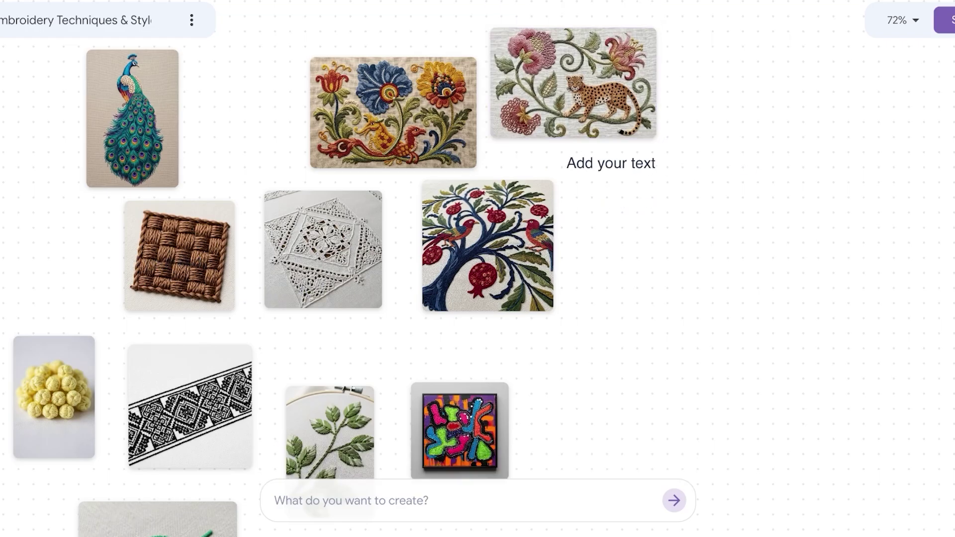
Replace the placeholder text beneath the leopard embroidery with 'Embroidery'
{"action": "double_click", "coordinate": [612, 163]}
{"action": "key", "text": "Right"}
{"action": "key", "text": "Right"}
{"action": "key", "text": "Right"}
{"action": "key", "text": "BackSpace"}
{"action": "key", "text": "BackSpace"}
{"action": "key", "text": "BackSpace"}
{"action": "key", "text": "BackSpace"}
{"action": "key", "text": "BackSpace"}
{"action": "key", "text": "BackSpace"}
{"action": "key", "text": "BackSpace"}
{"action": "key", "text": "BackSpace"}
{"action": "key", "text": "BackSpace"}
{"action": "key", "text": "BackSpace"}
{"action": "key", "text": "BackSpace"}
{"action": "key", "text": "BackSpace"}
{"action": "key", "text": "BackSpace"}
{"action": "type", "text": "Embroid"}
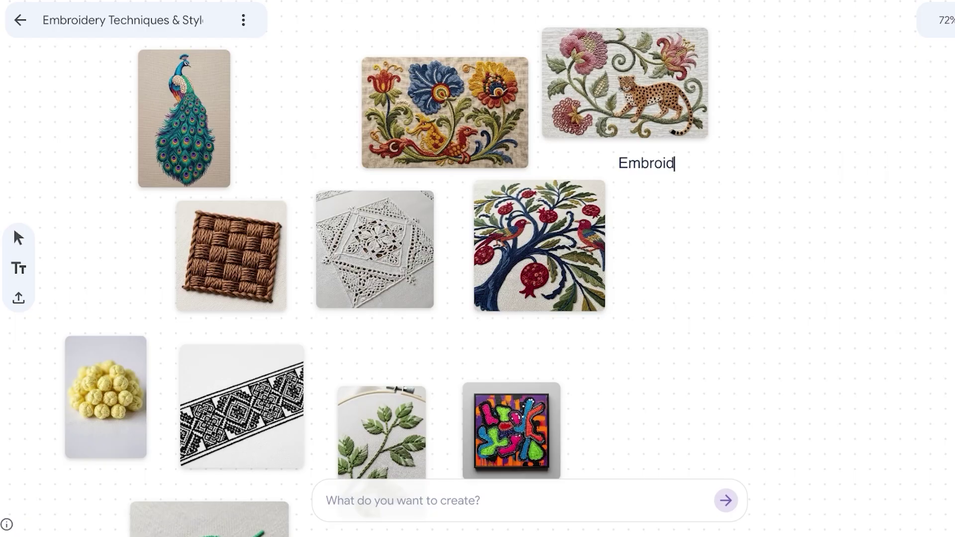
{"action": "type", "text": "ery"}
{"action": "scroll", "coordinate": [558, 227], "scroll_direction": "down", "scroll_amount": 2}
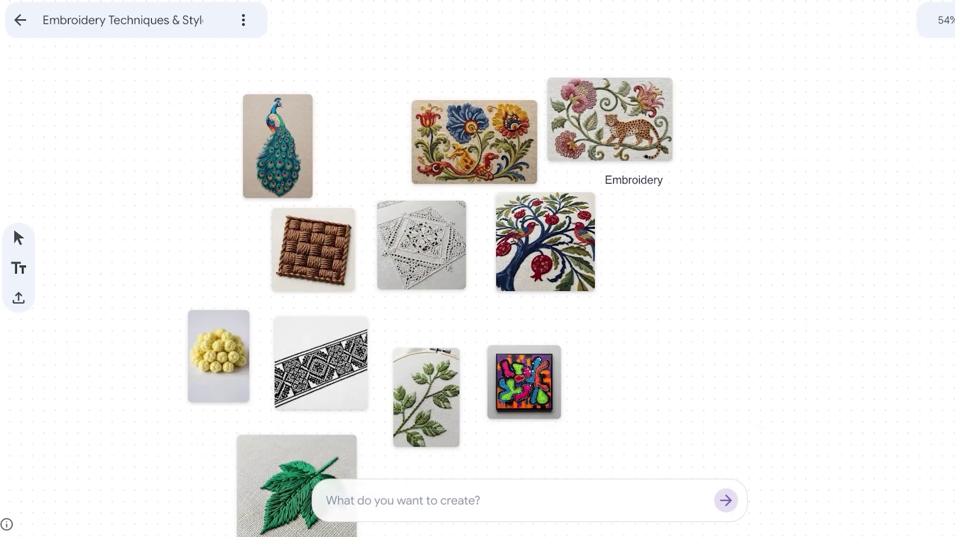
Move the leopard embroidery to an empty area and submit the change 'Add this embroidery in a full pink color to a simple tshirt'
{"action": "scroll", "coordinate": [558, 227], "scroll_direction": "up", "scroll_amount": 2}
{"action": "left_click_drag", "start_coordinate": [625, 82], "coordinate": [831, 114]}
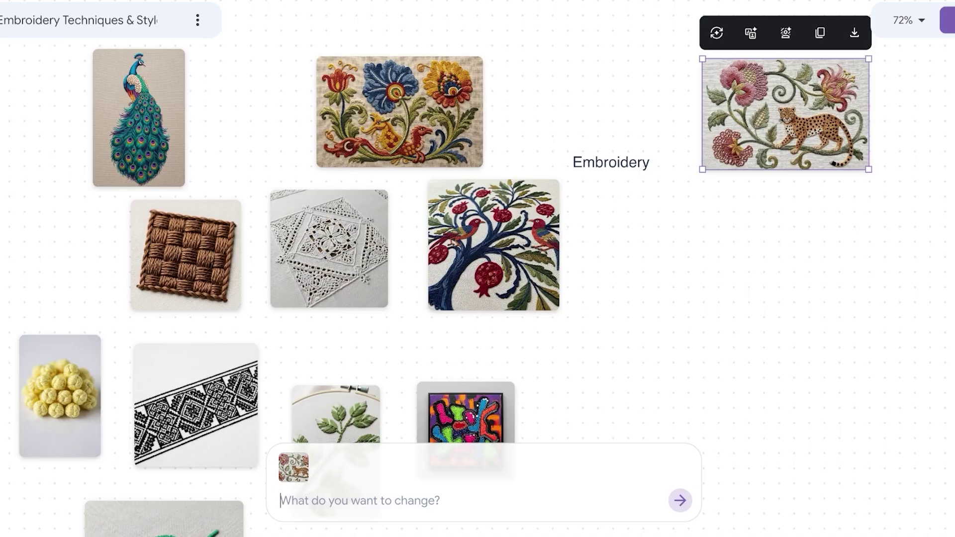
{"action": "type", "text": "Add this embroi"}
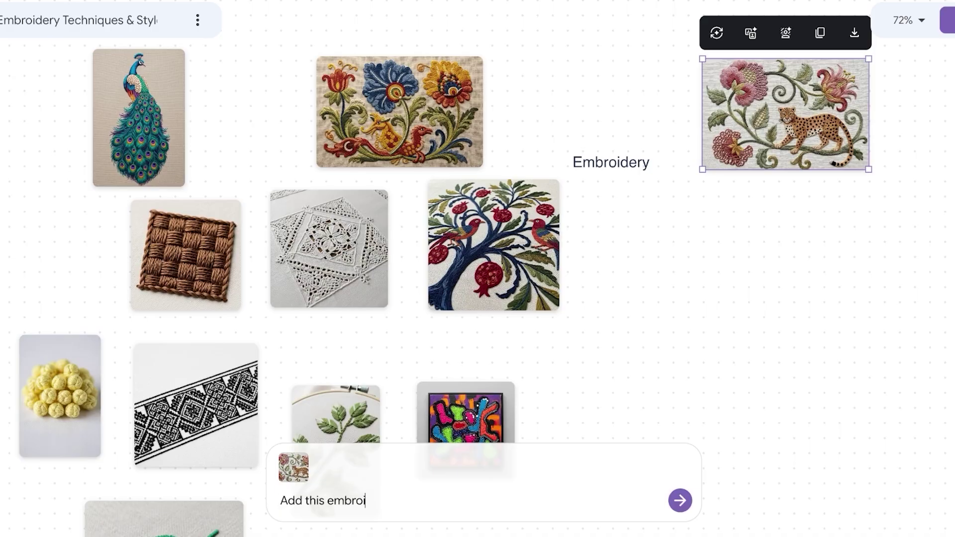
{"action": "type", "text": "dery in a full pink color"}
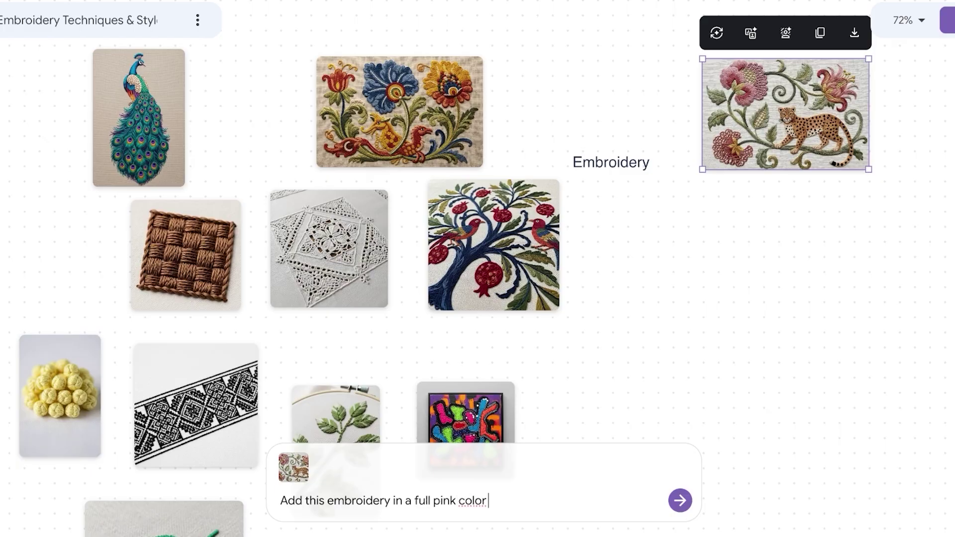
{"action": "type", "text": " to a simple tshirt"}
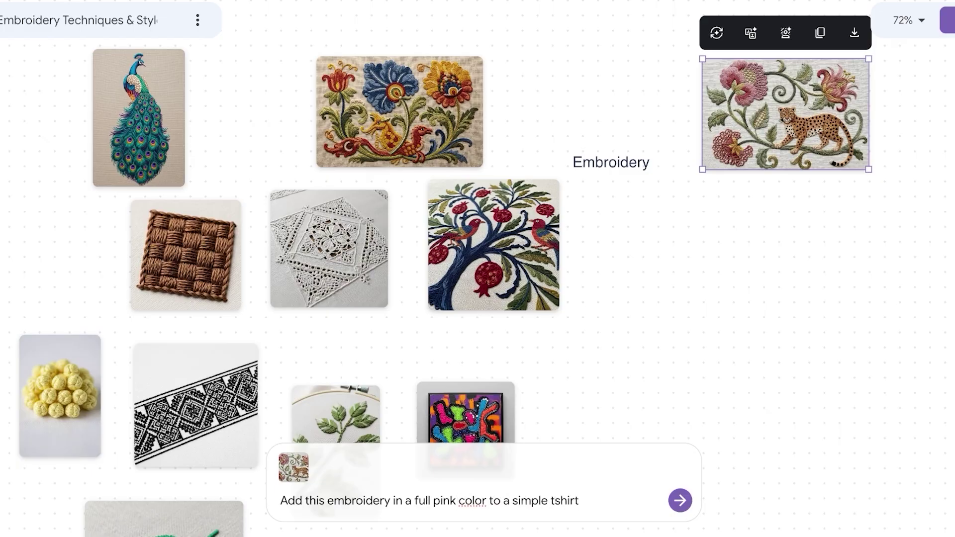
{"action": "key", "text": "Return"}
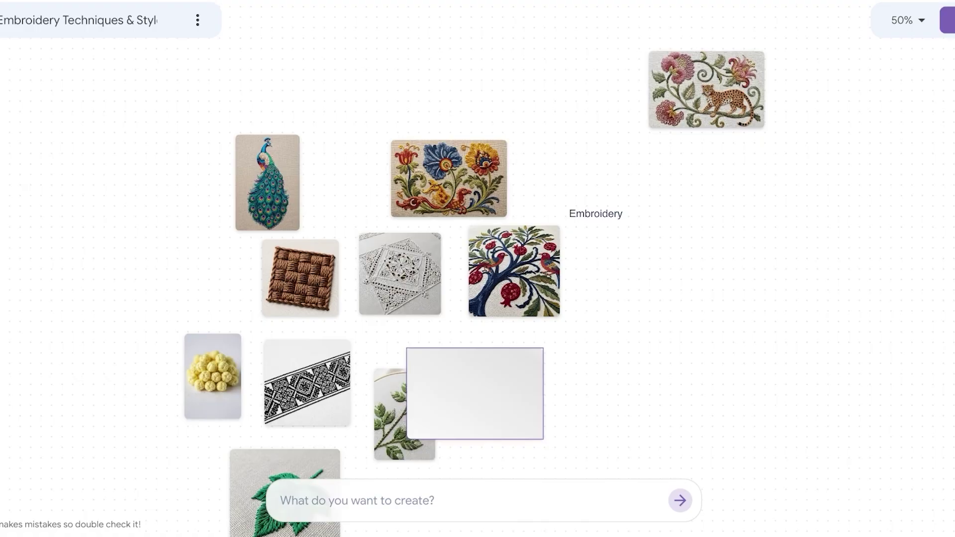
Move the leopard embroidery back above the 'Embroidery' text and delete the peacock image
{"action": "left_click_drag", "start_coordinate": [707, 89], "coordinate": [619, 146]}
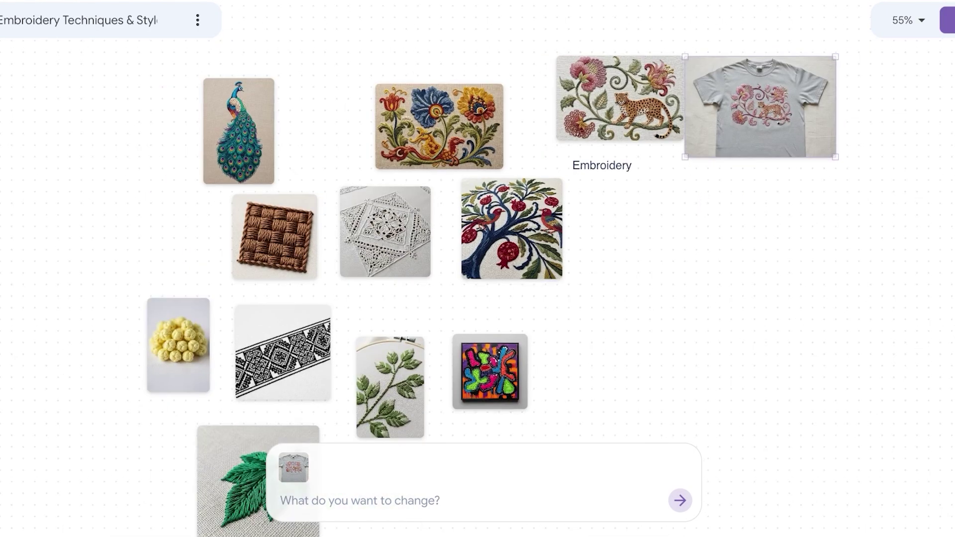
{"action": "left_click_drag", "start_coordinate": [427, 31], "coordinate": [137, 460]}
{"action": "left_click", "coordinate": [239, 131]}
{"action": "key", "text": "Delete"}
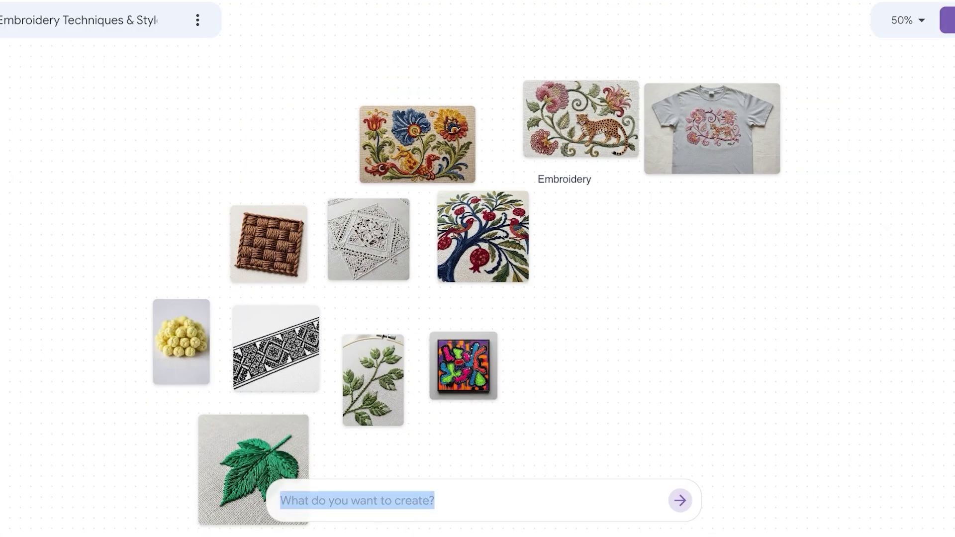
Delete the 'Embroidery' text and check the download option for the T-shirt and leopard embroidery images
{"action": "left_click_drag", "start_coordinate": [565, 179], "coordinate": [709, 220]}
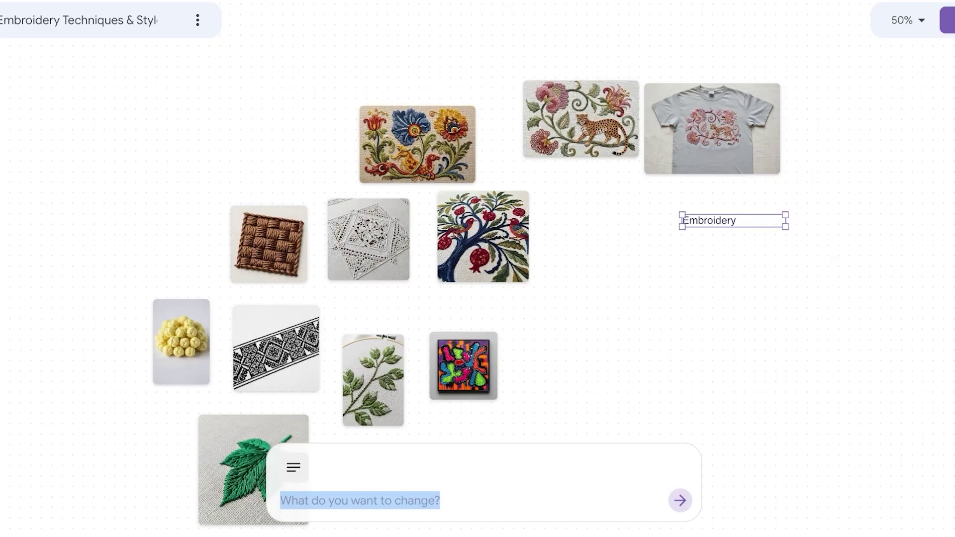
{"action": "key", "text": "Delete"}
{"action": "left_click", "coordinate": [712, 129]}
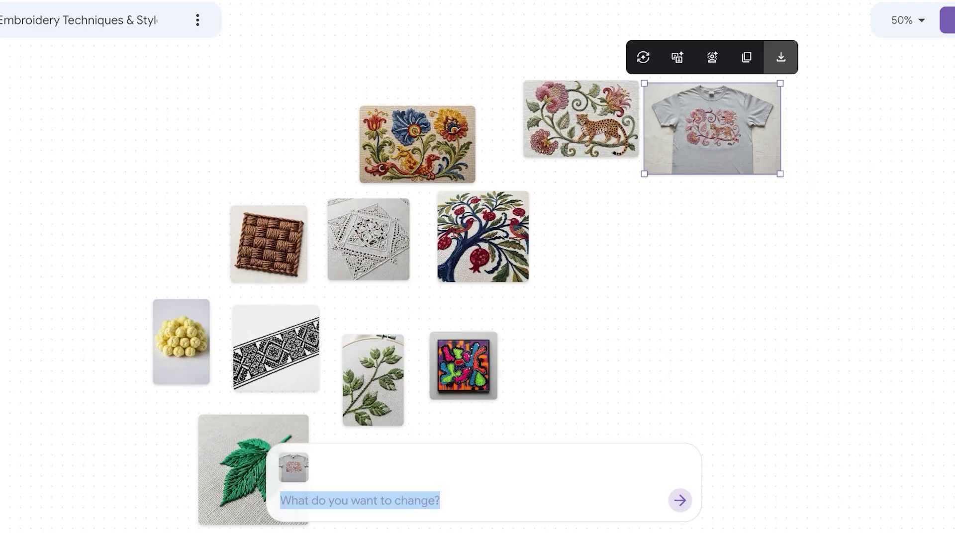
{"action": "left_click", "coordinate": [580, 119]}
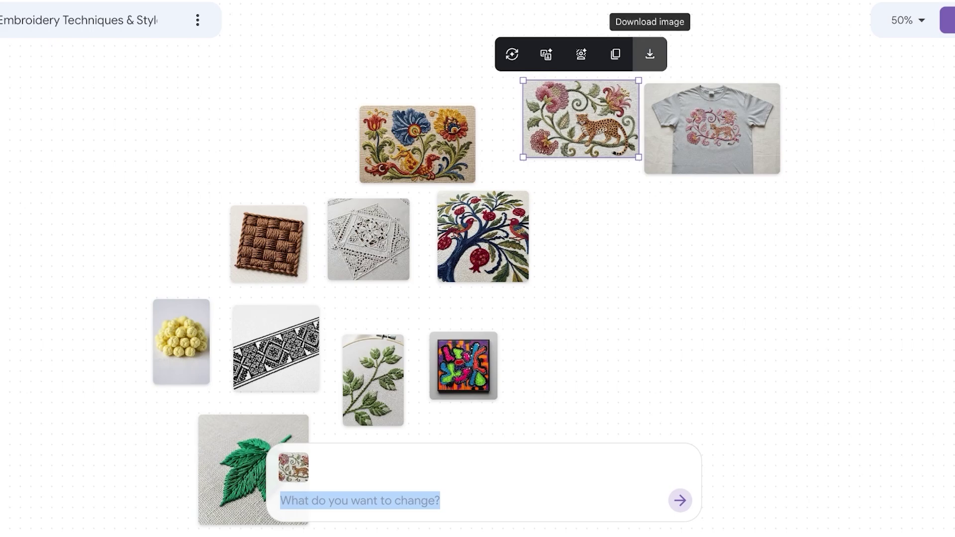
View the embroidery board at 200% zoom and return it to 50%
{"action": "left_click", "coordinate": [908, 19]}
{"action": "left_click", "coordinate": [871, 251]}
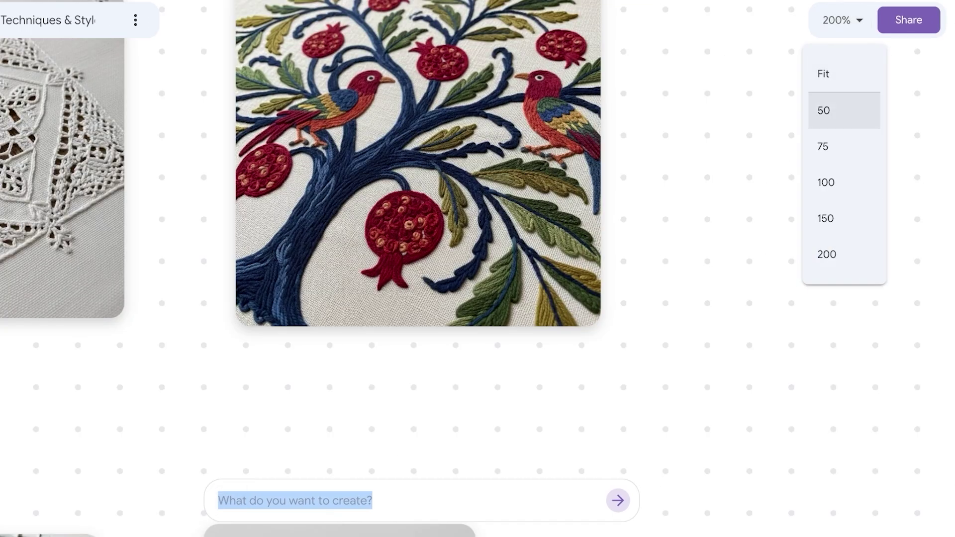
{"action": "left_click", "coordinate": [844, 110]}
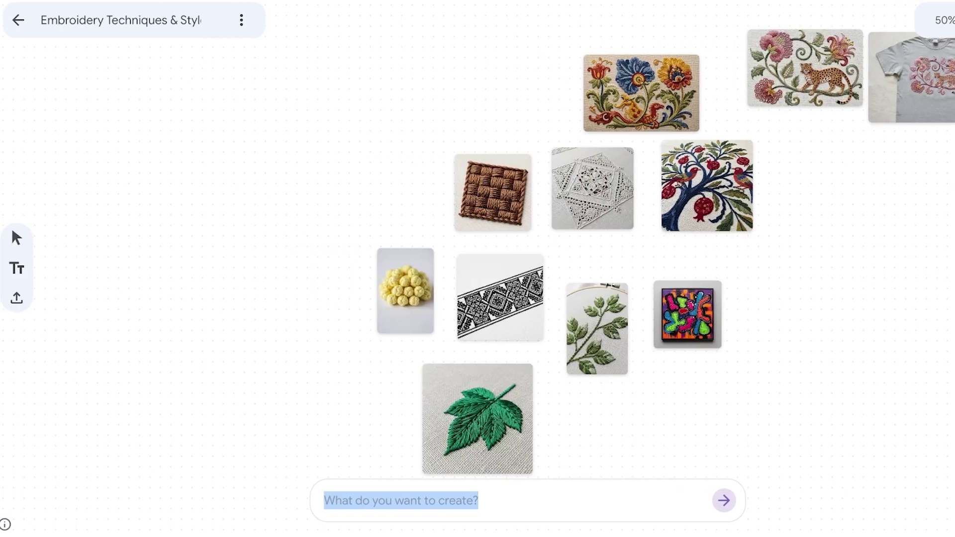
Return to the project overview and look over the example and saved projects
{"action": "left_click", "coordinate": [18, 20]}
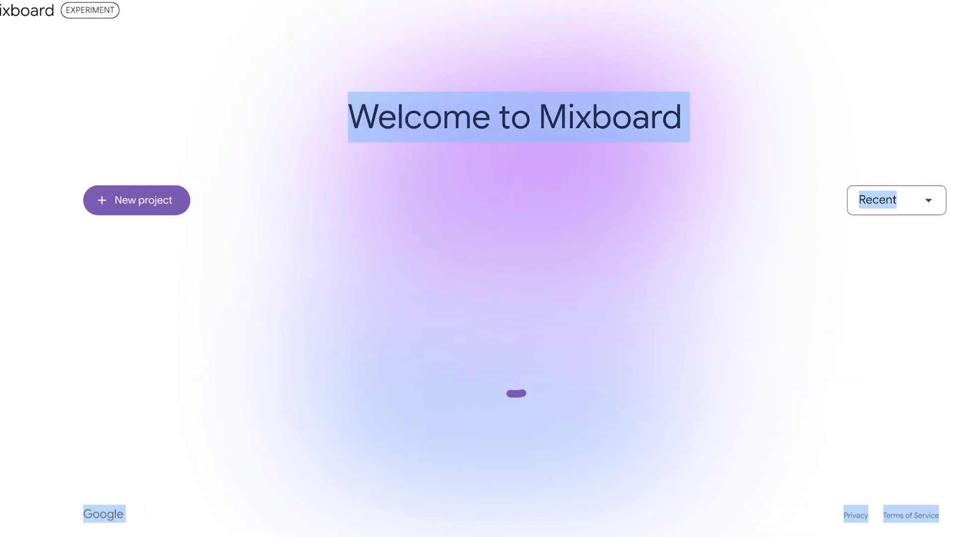
{"action": "scroll", "coordinate": [478, 269], "scroll_direction": "down", "scroll_amount": 8}
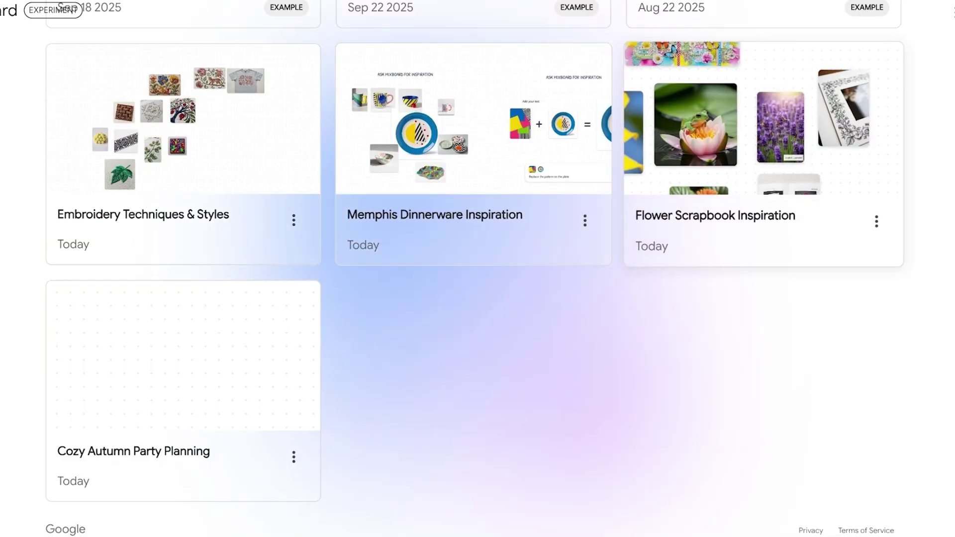
{"action": "scroll", "coordinate": [478, 268], "scroll_direction": "up", "scroll_amount": 8}
{"action": "scroll", "coordinate": [478, 269], "scroll_direction": "down", "scroll_amount": 7}
{"action": "scroll", "coordinate": [478, 268], "scroll_direction": "up", "scroll_amount": 3}
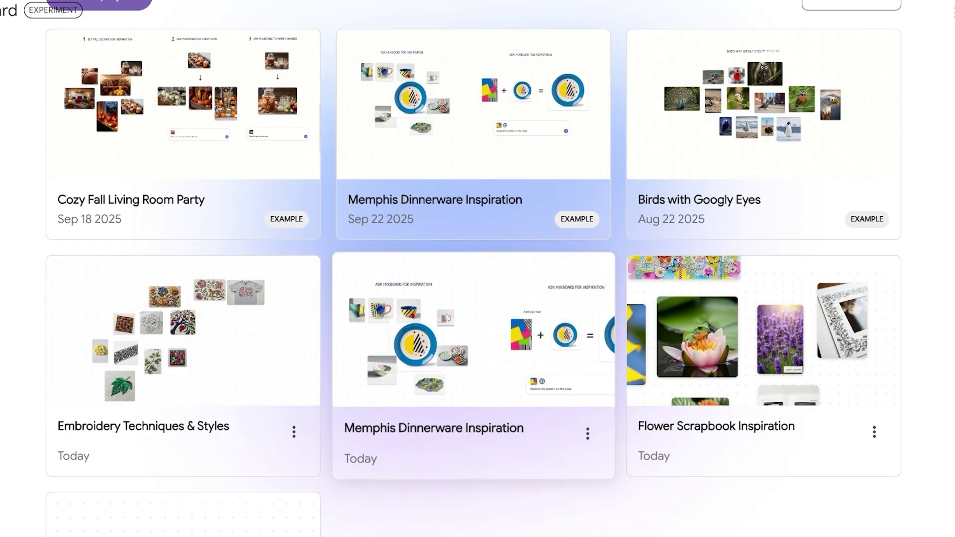
{"action": "scroll", "coordinate": [474, 269], "scroll_direction": "up", "scroll_amount": 4}
Start a new project and generate a board from the prompt 'create bridal outfit inspiration'
{"action": "left_click", "coordinate": [100, 199]}
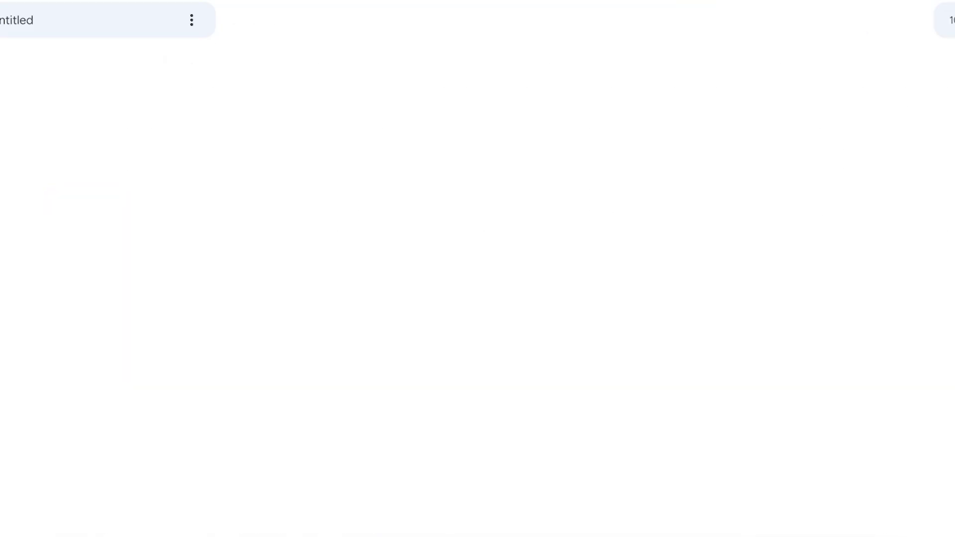
{"action": "type", "text": "create bridal outfit inspiration"}
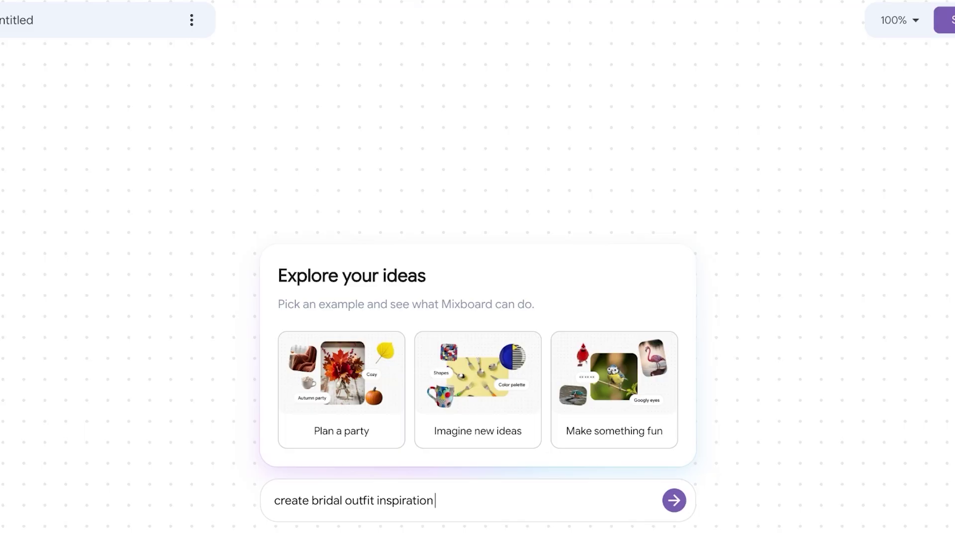
{"action": "key", "text": "Return"}
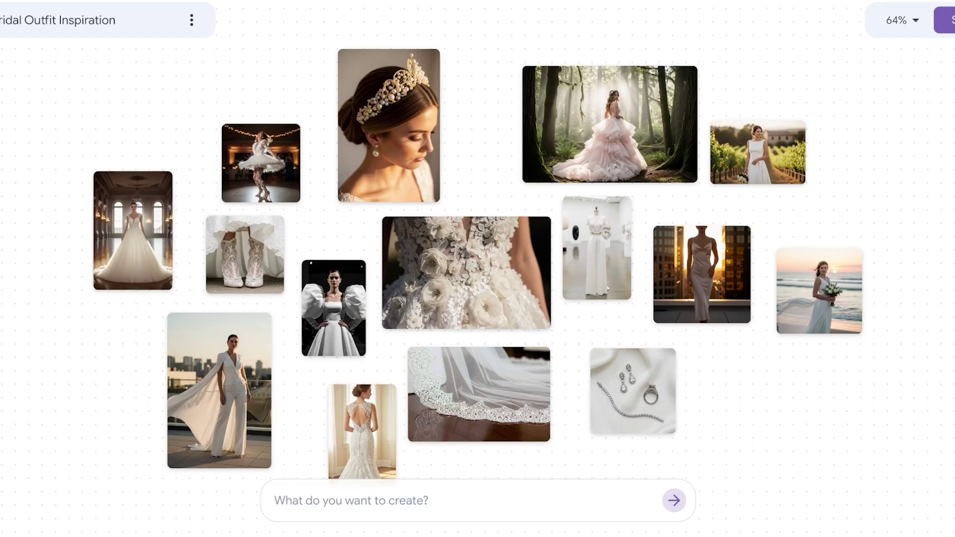
Generate more images like the white floral lace dress close-up on the bridal board
{"action": "left_click", "coordinate": [437, 234]}
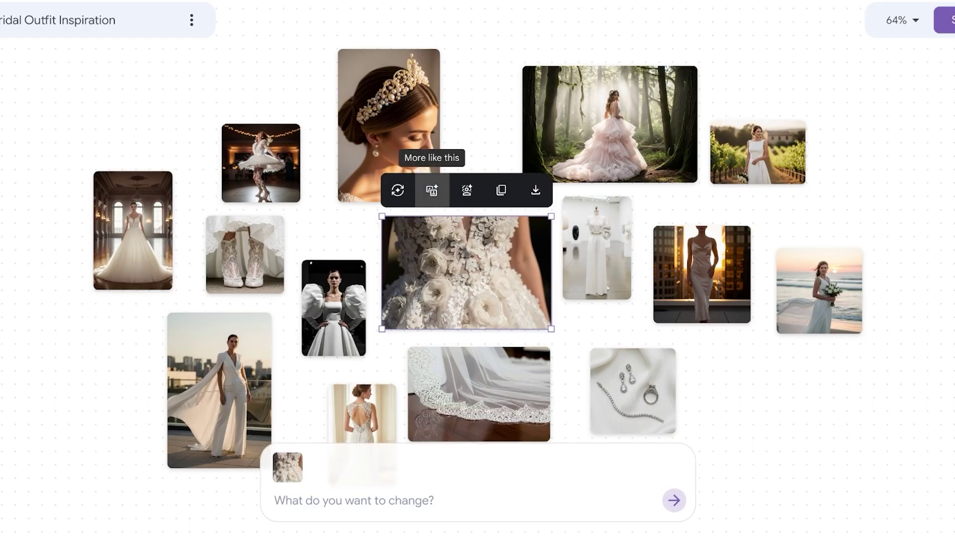
{"action": "left_click", "coordinate": [432, 190]}
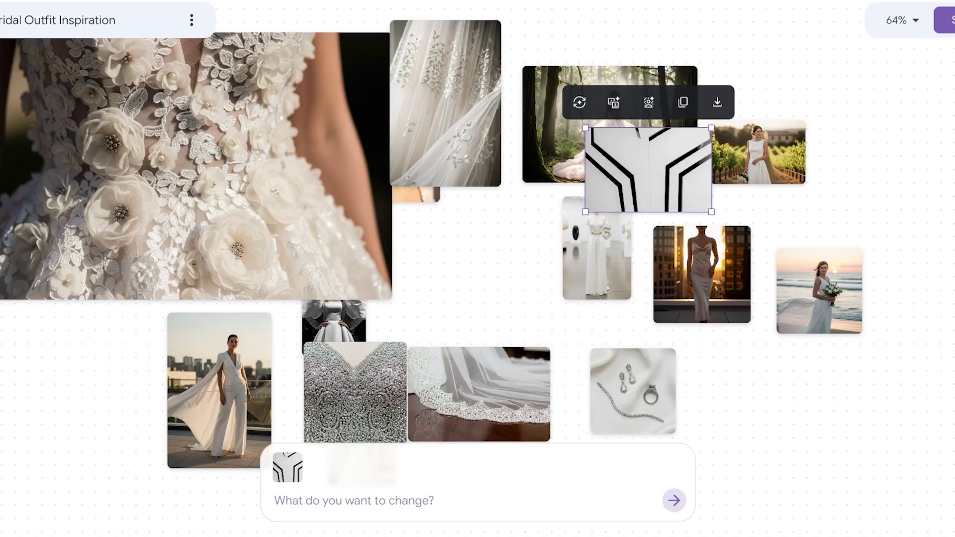
Delete the white image with black lines and reposition the silver beaded bodice image beneath the lace veil
{"action": "key", "text": "Delete"}
{"action": "left_click_drag", "start_coordinate": [355, 393], "coordinate": [573, 167]}
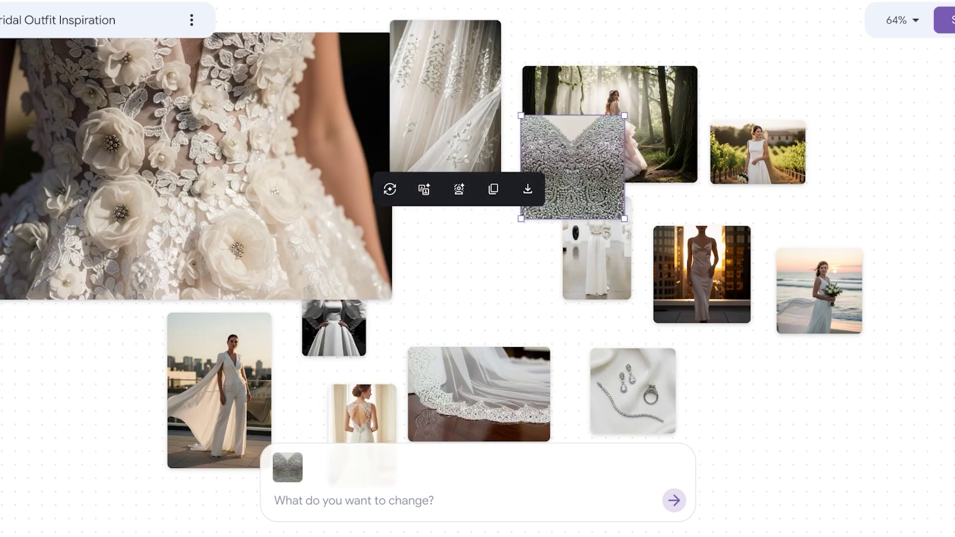
{"action": "left_click_drag", "start_coordinate": [192, 165], "coordinate": [492, 251]}
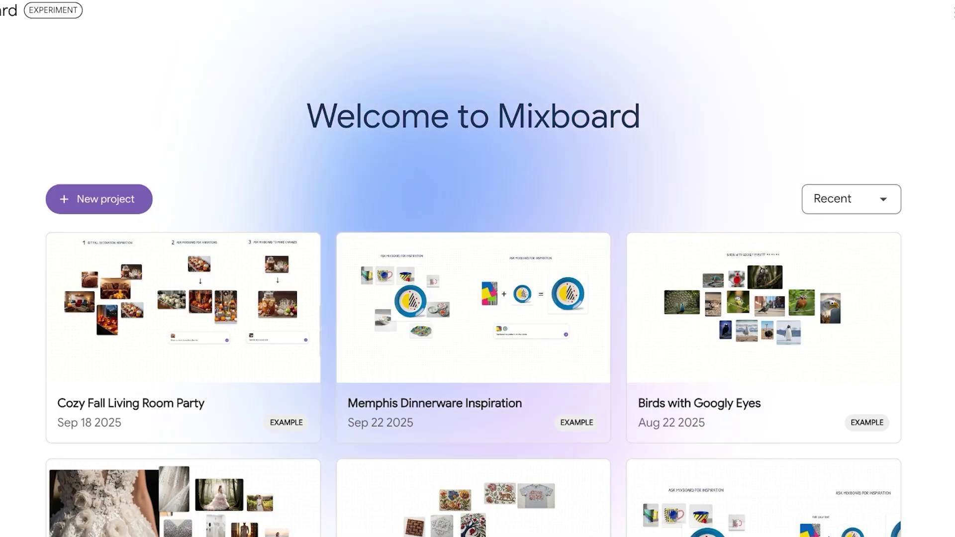
Delete the Embroidery Techniques & Styles and Bridal Outfit Inspiration projects from the project overview
{"action": "scroll", "coordinate": [473, 150], "scroll_direction": "down", "scroll_amount": 8}
{"action": "scroll", "coordinate": [473, 199], "scroll_direction": "up", "scroll_amount": 10}
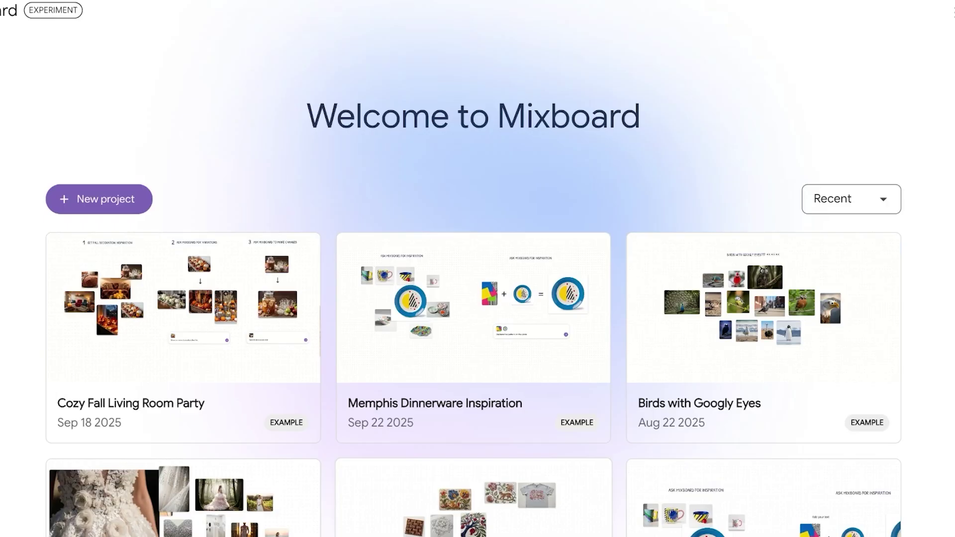
{"action": "scroll", "coordinate": [472, 199], "scroll_direction": "down", "scroll_amount": 3}
{"action": "scroll", "coordinate": [473, 269], "scroll_direction": "down", "scroll_amount": 5}
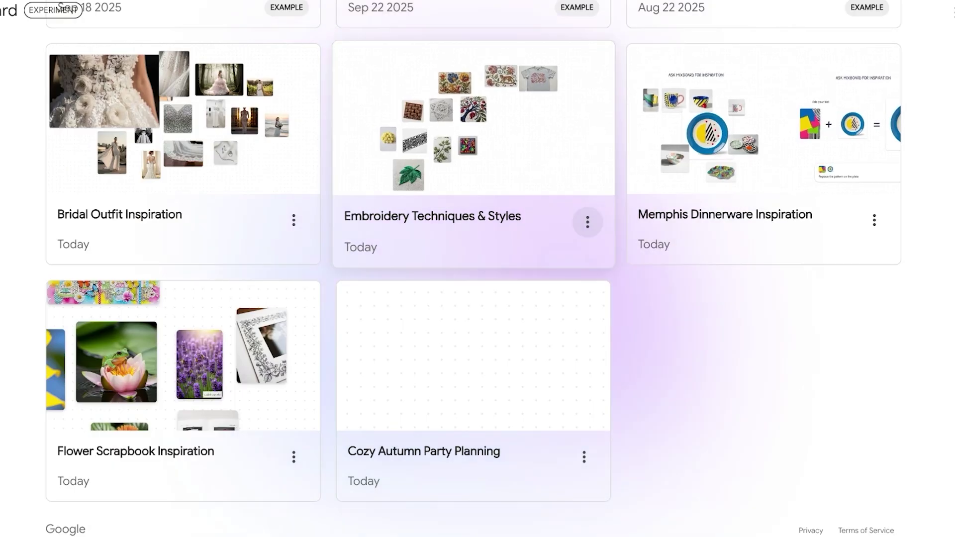
{"action": "left_click", "coordinate": [585, 220]}
{"action": "left_click", "coordinate": [620, 260]}
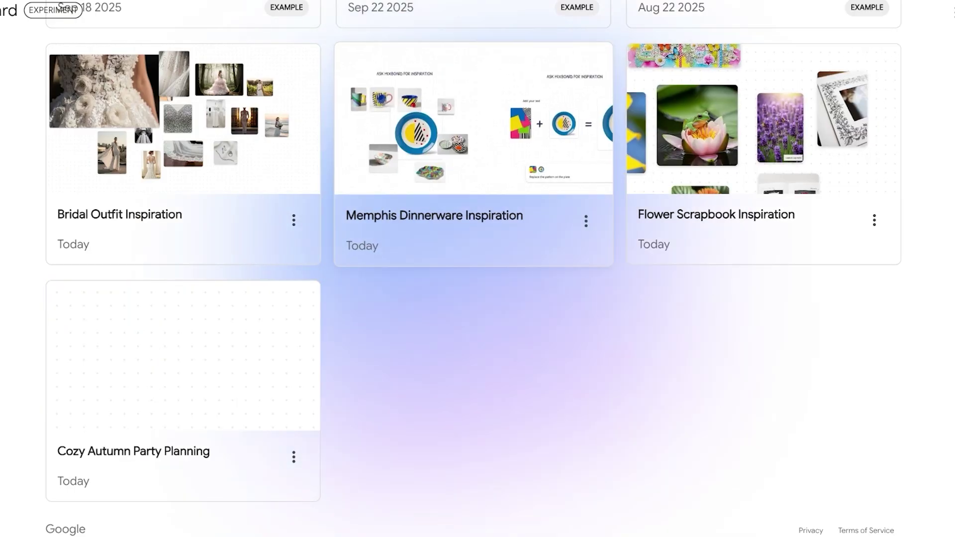
{"action": "left_click", "coordinate": [293, 221]}
{"action": "left_click", "coordinate": [328, 260]}
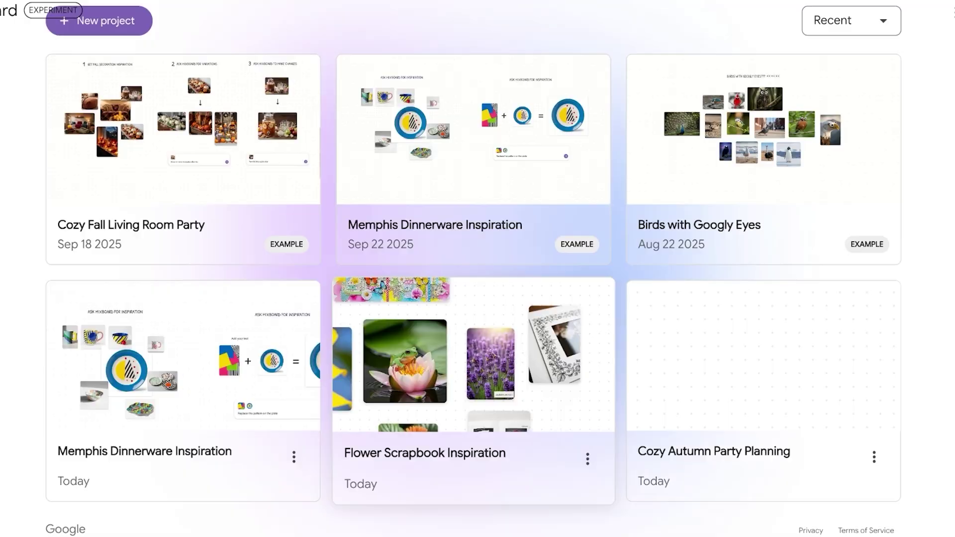